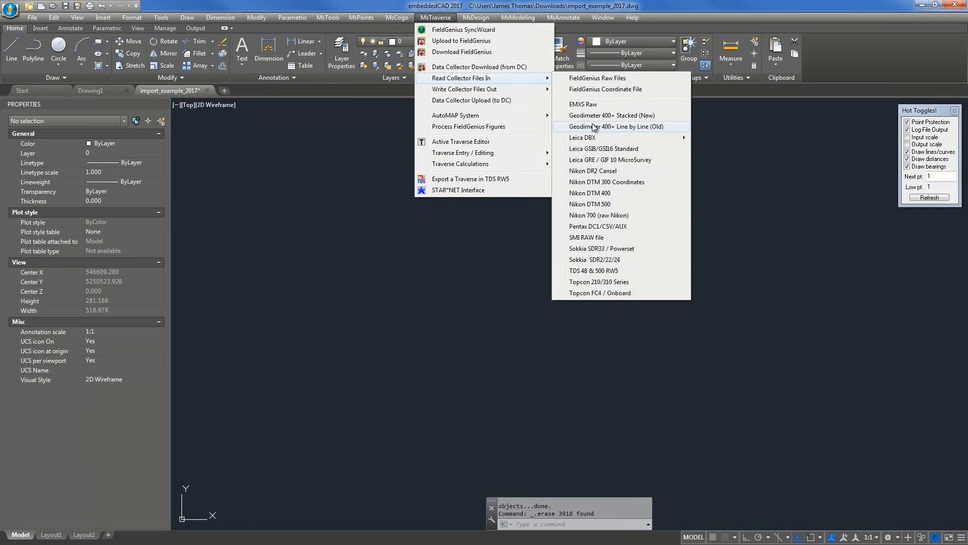
Import the Leica Heerbrugg job with the Leica DBX importer, accepting the existing advanced processing options
mouse_move(597, 138)
click(710, 140)
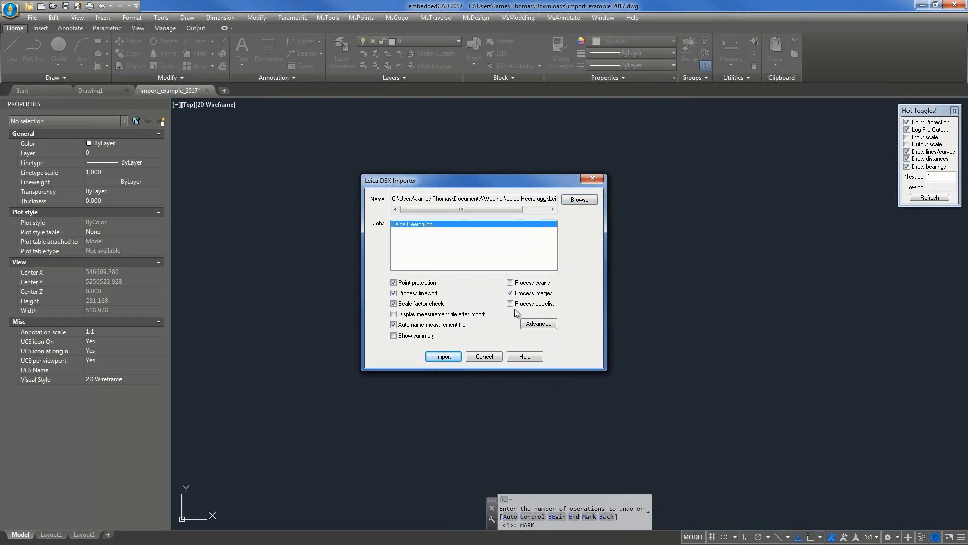
click(535, 326)
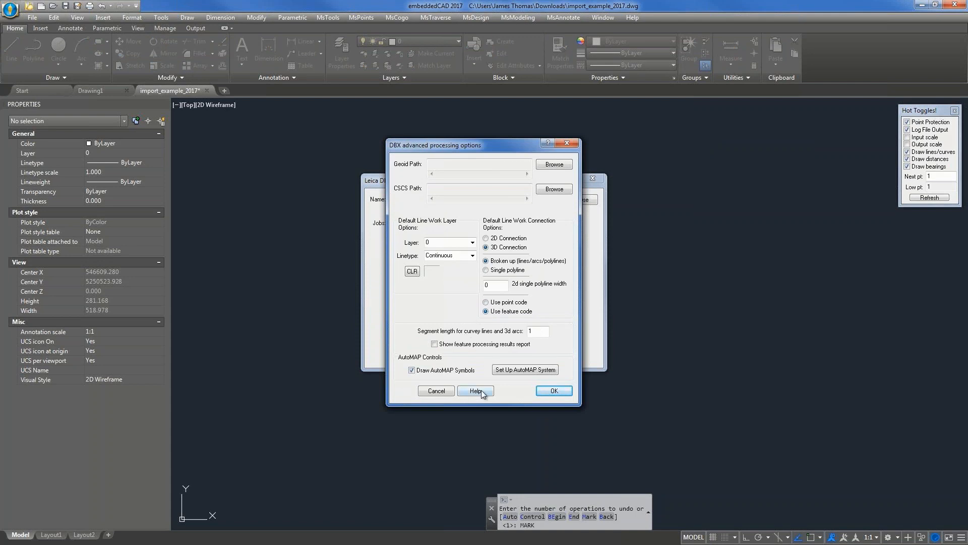
click(569, 393)
click(443, 356)
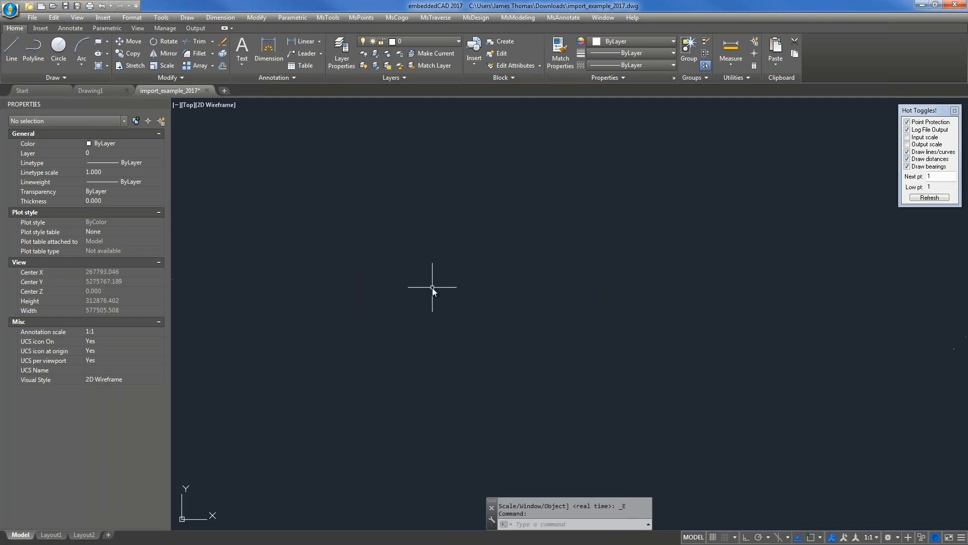
Find the imported parking lot survey in the drawing and regenerate the model
middle_drag(927, 354, 510, 335)
scroll(523, 332, up, 10)
scroll(522, 325, up, 12)
middle_drag(596, 394, 593, 357)
scroll(585, 312, up, 6)
middle_drag(490, 311, 555, 312)
scroll(569, 315, up, 2)
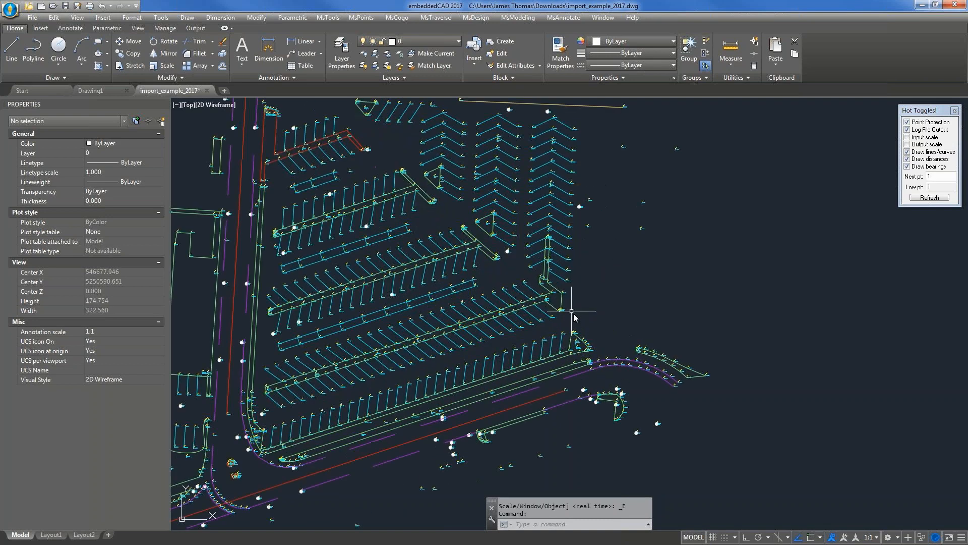
middle_drag(600, 312, 725, 311)
text(regen)
key(Return)
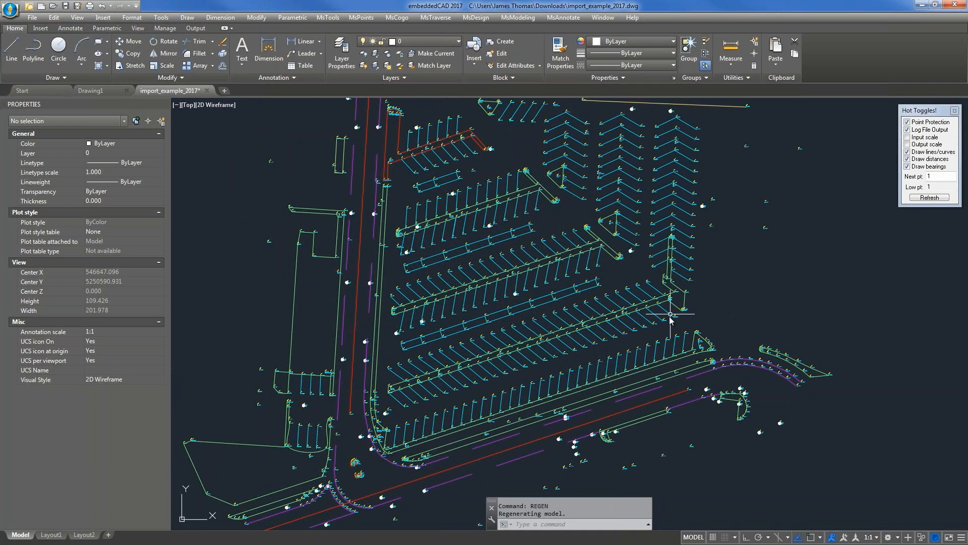
Inspect the properties of one line segment in the long parking row in the middle of the lot
scroll(451, 348, up, 2)
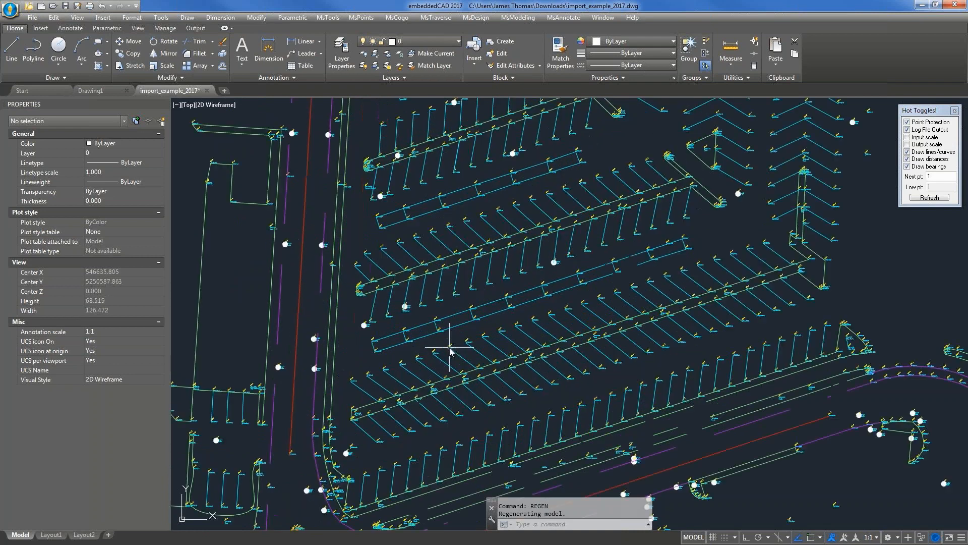
scroll(454, 270, up, 2)
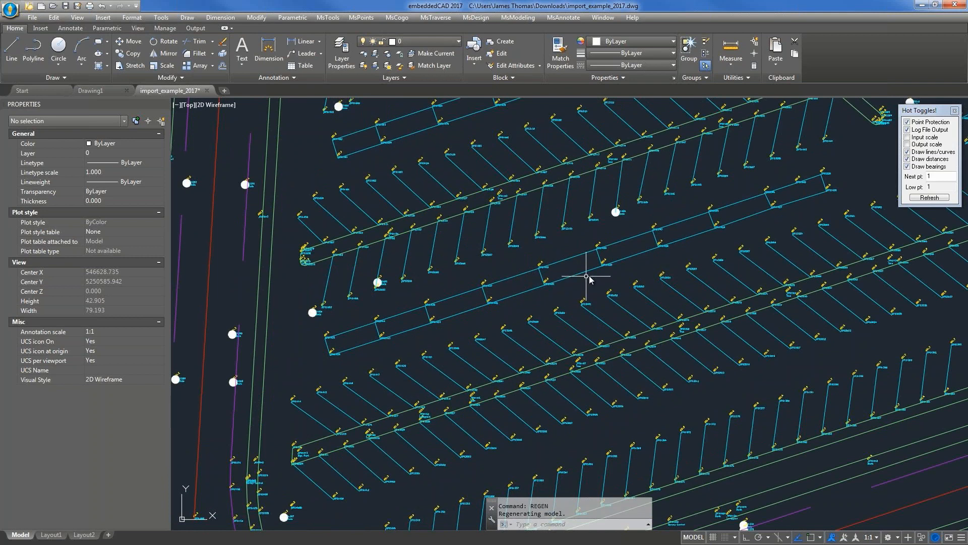
click(575, 239)
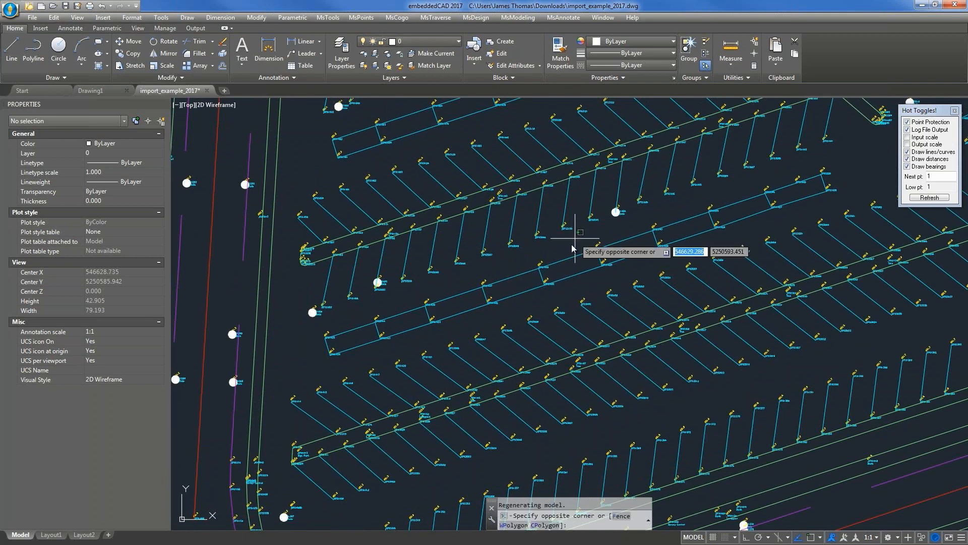
click(563, 270)
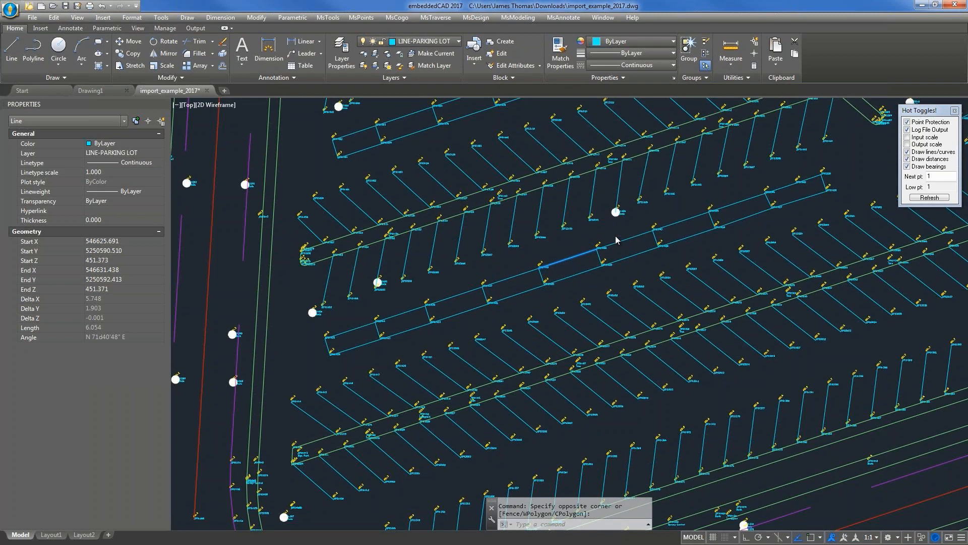
scroll(617, 240, down, 5)
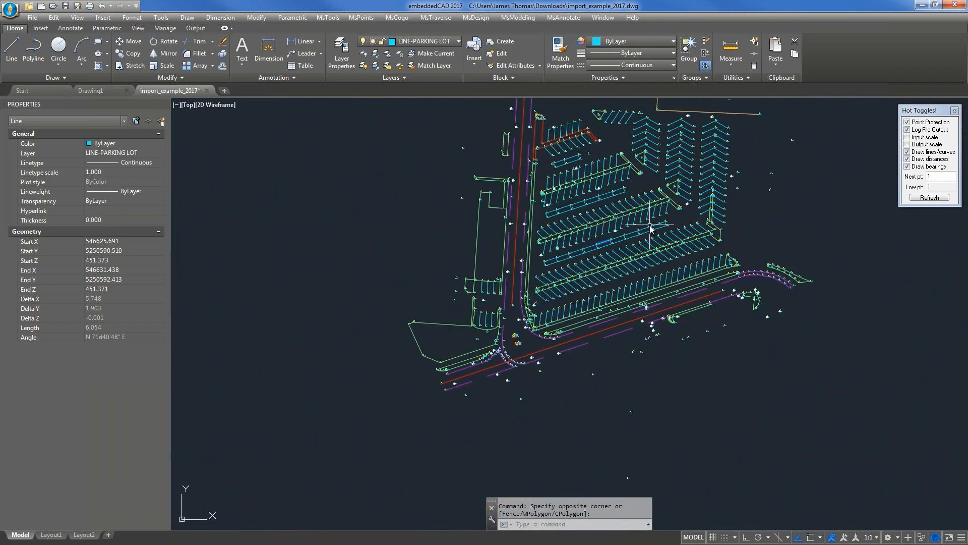
key(Escape)
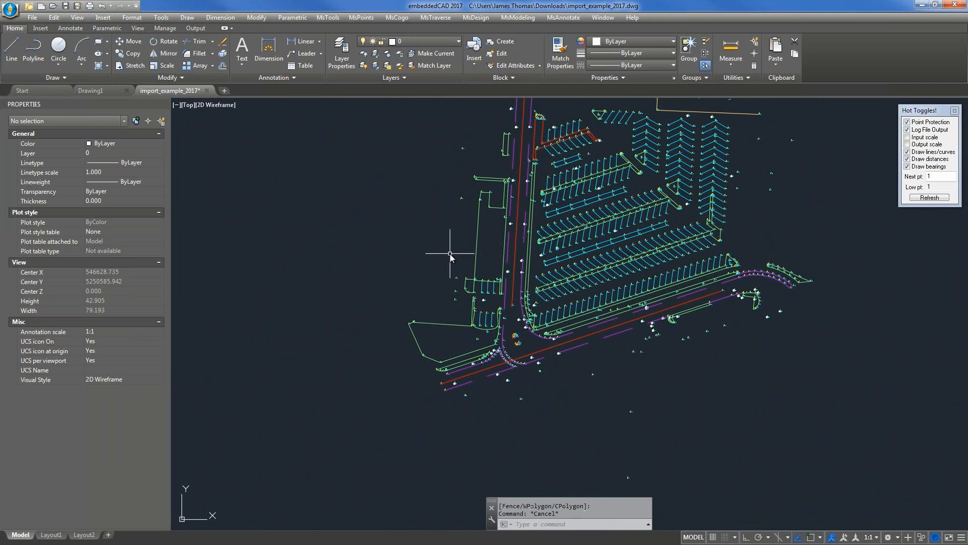
Examine the imported linework in three dimensions by orbiting around the parking lot
middle_drag(444, 261, 383, 330)
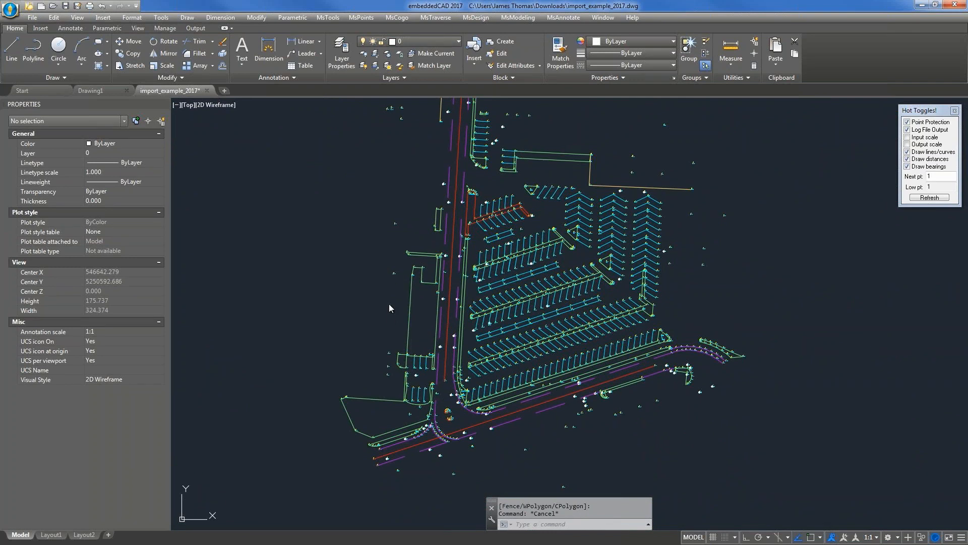
mouse_move(389, 303)
shift+middle_down()
mouse_move(396, 227)
mouse_move(446, 331)
mouse_move(482, 303)
mouse_move(462, 268)
shift+middle_up()
scroll(463, 264, up, 8)
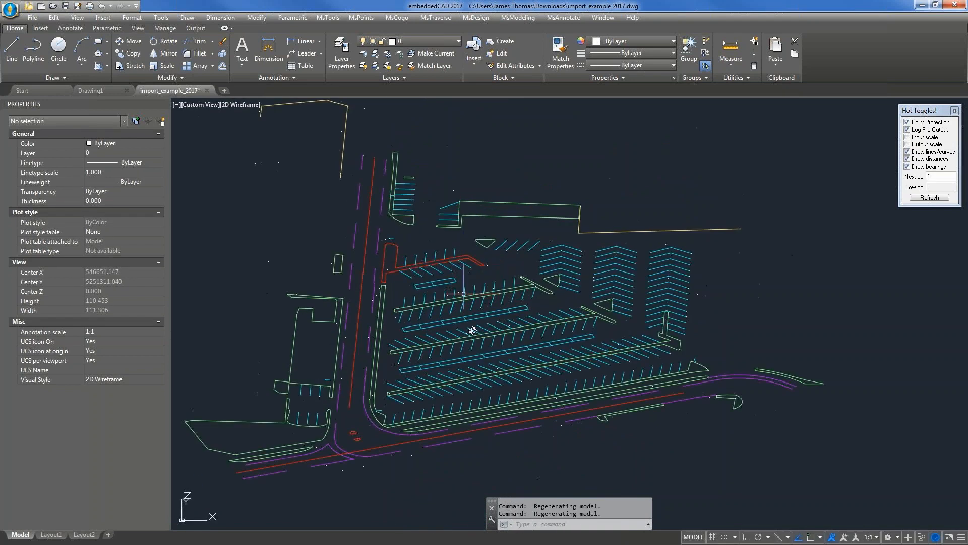
mouse_move(476, 351)
shift+middle_down()
mouse_move(512, 293)
mouse_move(527, 319)
mouse_move(515, 334)
mouse_move(420, 383)
mouse_move(424, 399)
mouse_move(474, 401)
shift+middle_up()
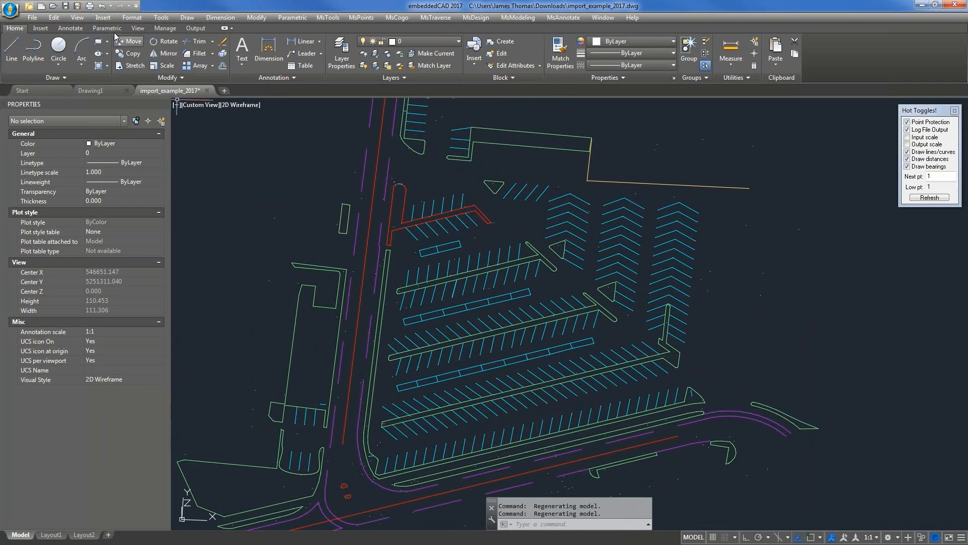
Restore the Top view with the whole parking lot survey framed
click(76, 18)
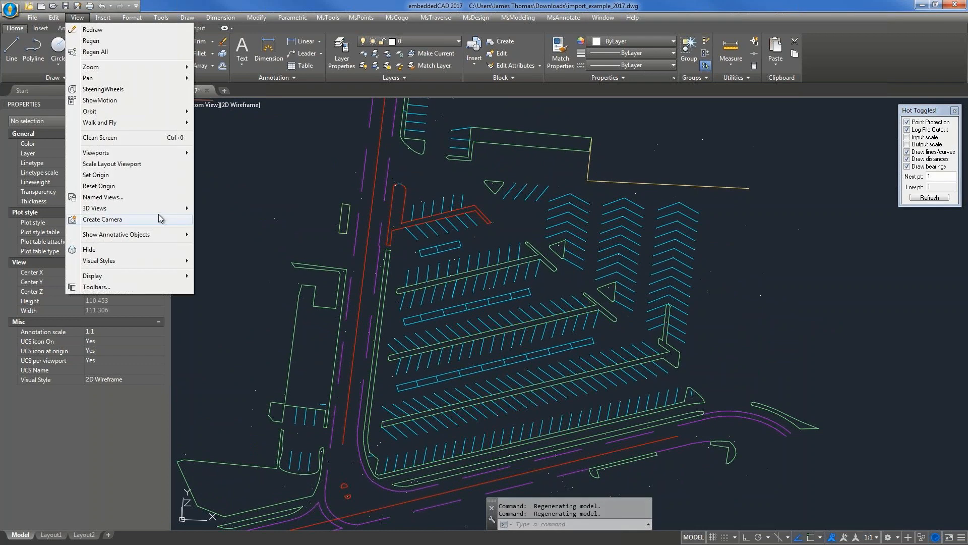
mouse_move(191, 207)
click(213, 245)
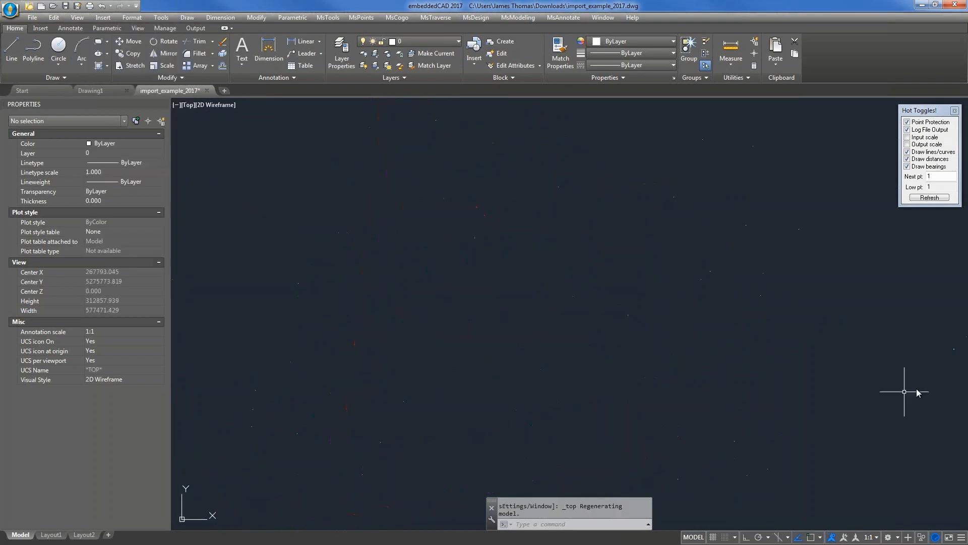
scroll(497, 275, up, 20)
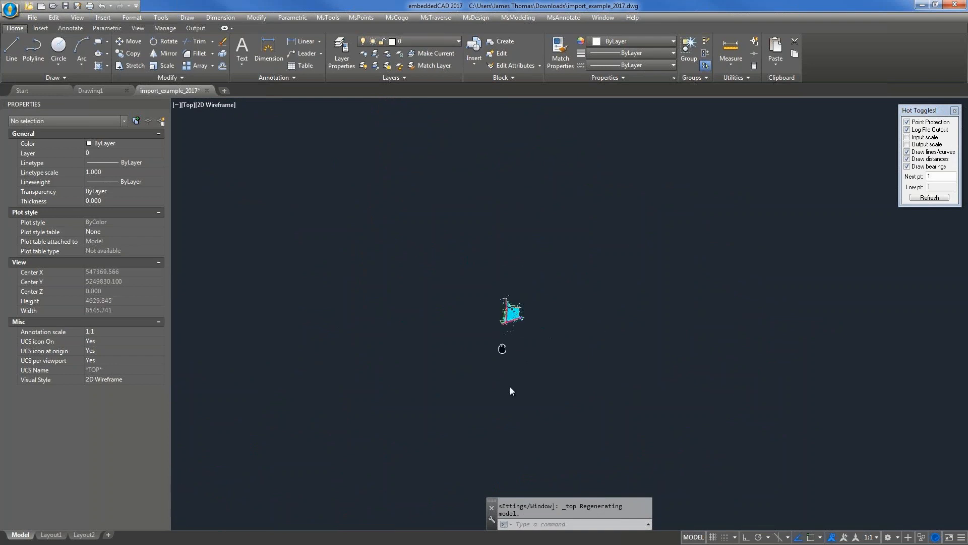
mouse_move(540, 262)
middle_down()
mouse_move(424, 361)
mouse_move(438, 355)
middle_up()
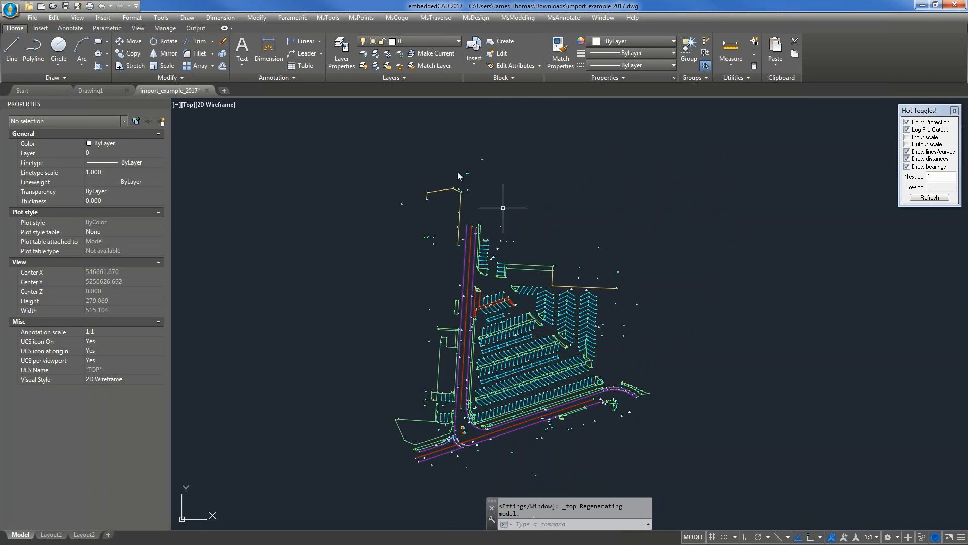
Review the imported Leica Heerbrugg measurements and setup notes in the Active Traverse Editor, and close it
click(436, 18)
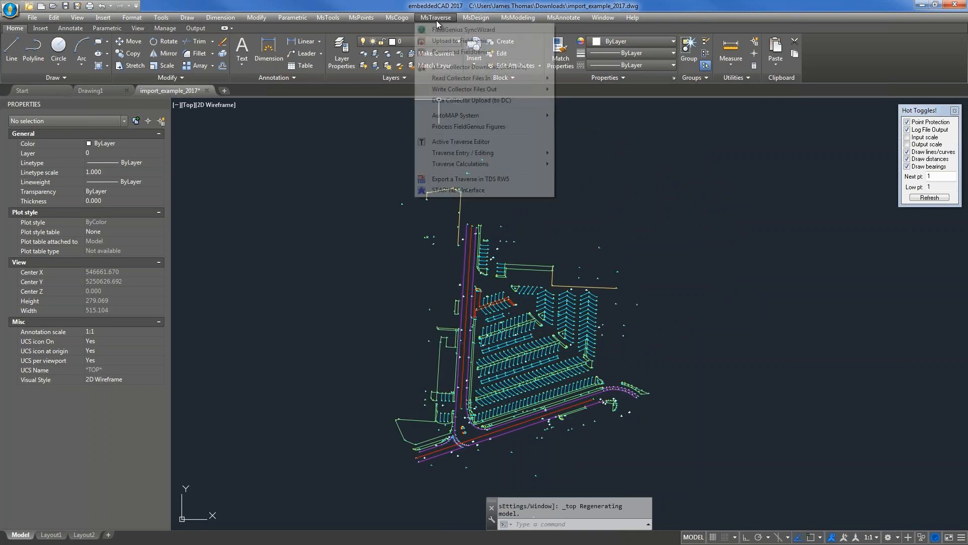
mouse_move(462, 82)
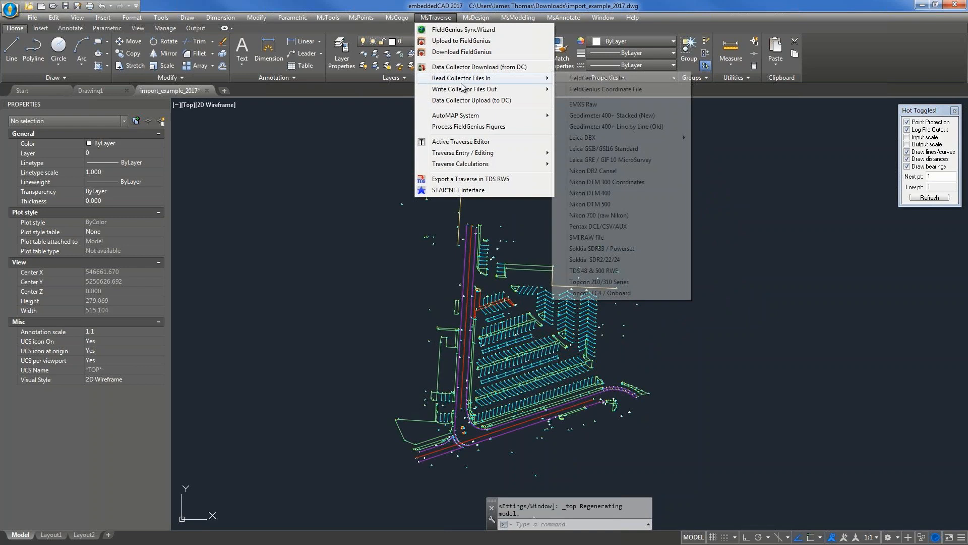
click(478, 146)
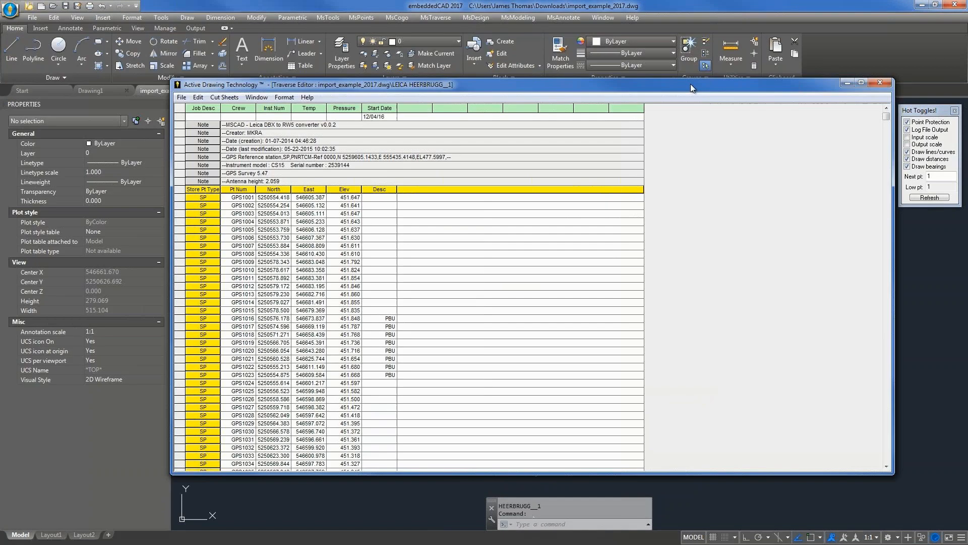
drag(691, 84, 735, 91)
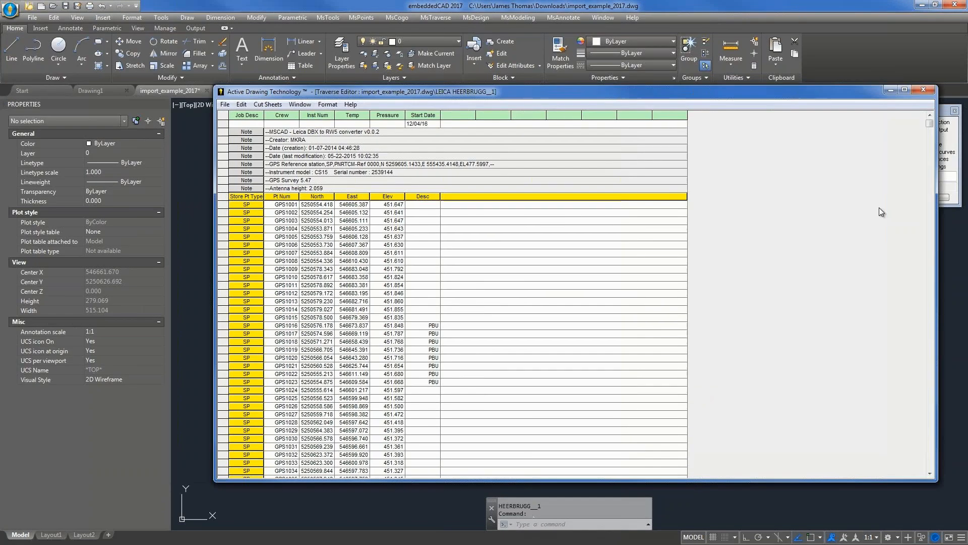
drag(937, 249, 696, 250)
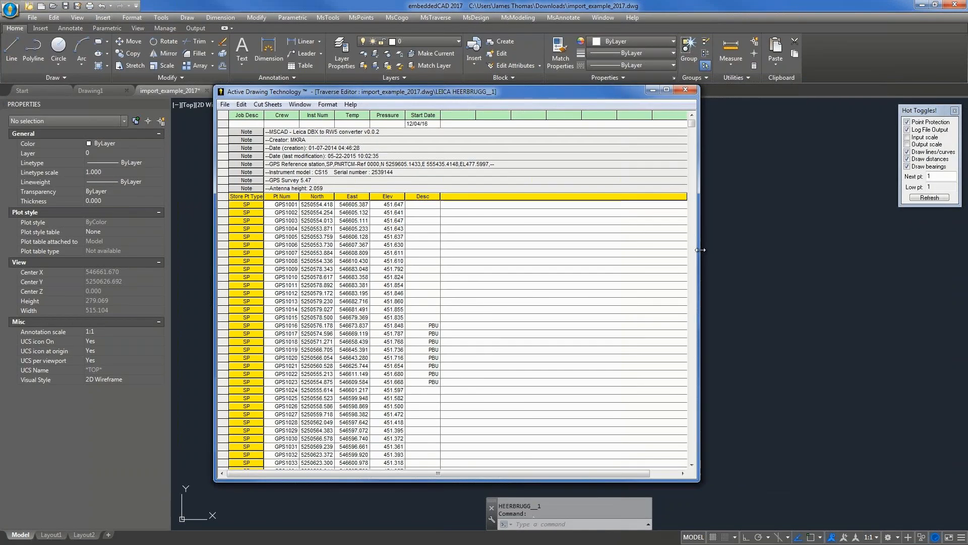
drag(476, 94, 536, 106)
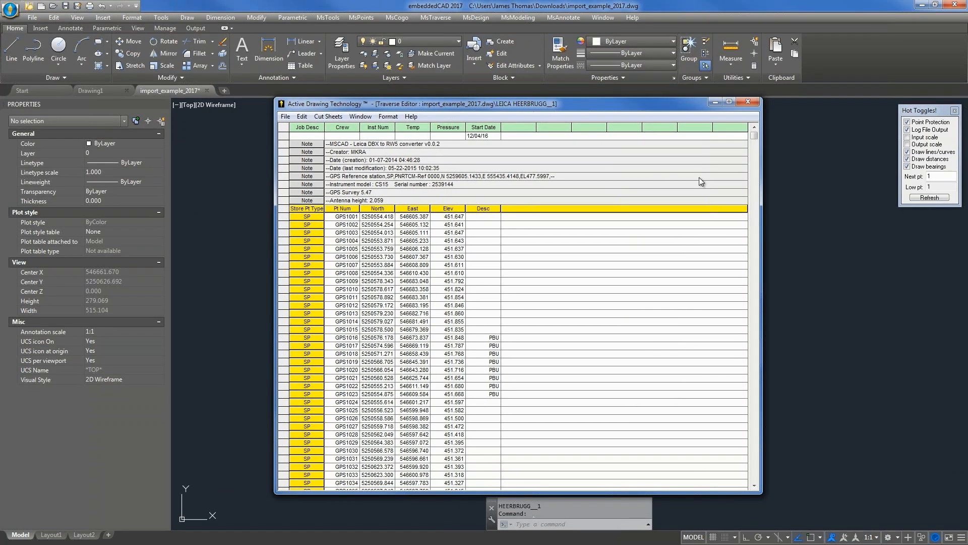
drag(756, 141, 748, 225)
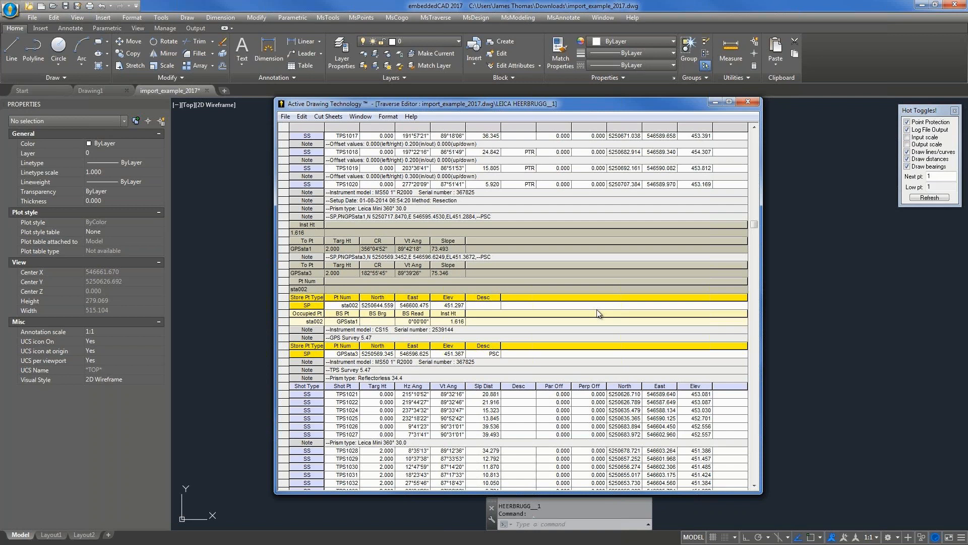
click(748, 102)
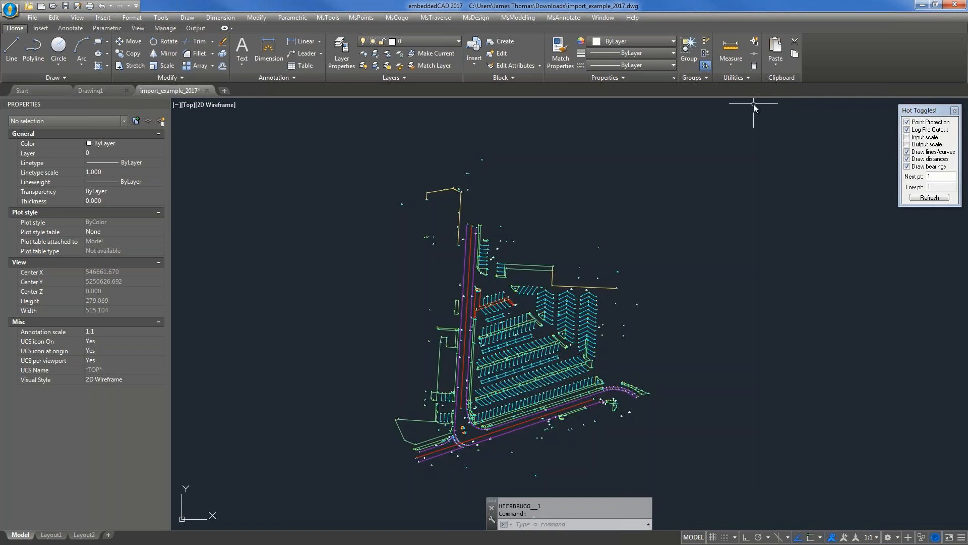
Open the Active Coordinate Editor tiled to the right of the drawing, and widen its Point column to show full point names
click(358, 18)
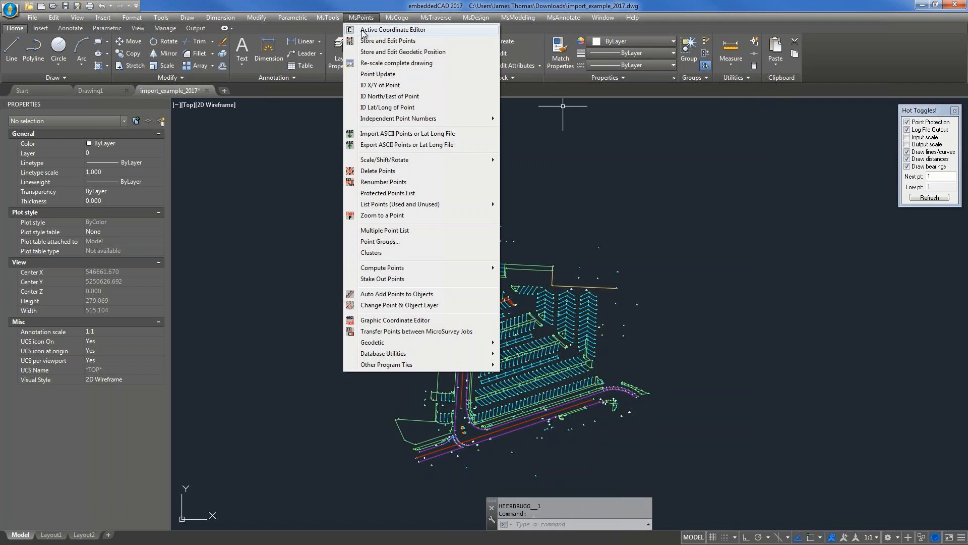
click(364, 30)
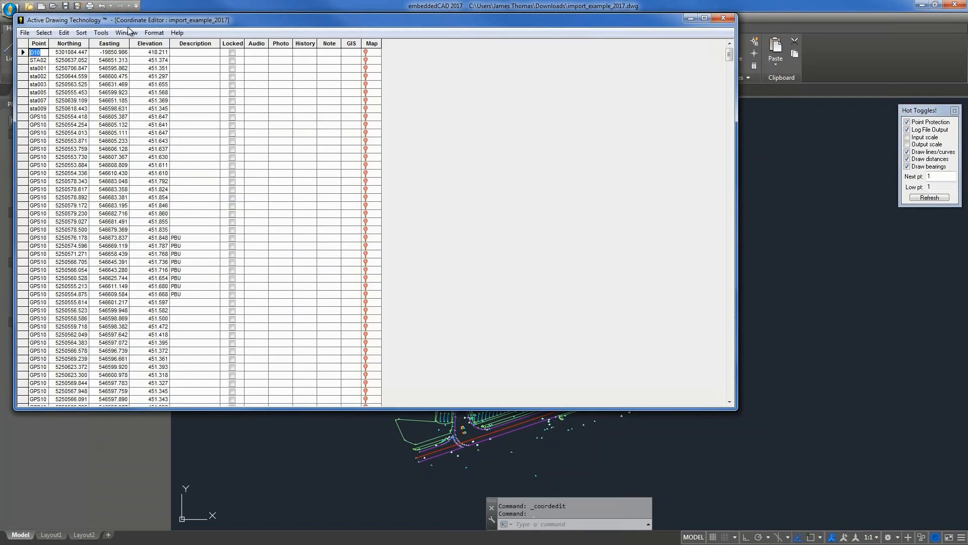
click(128, 32)
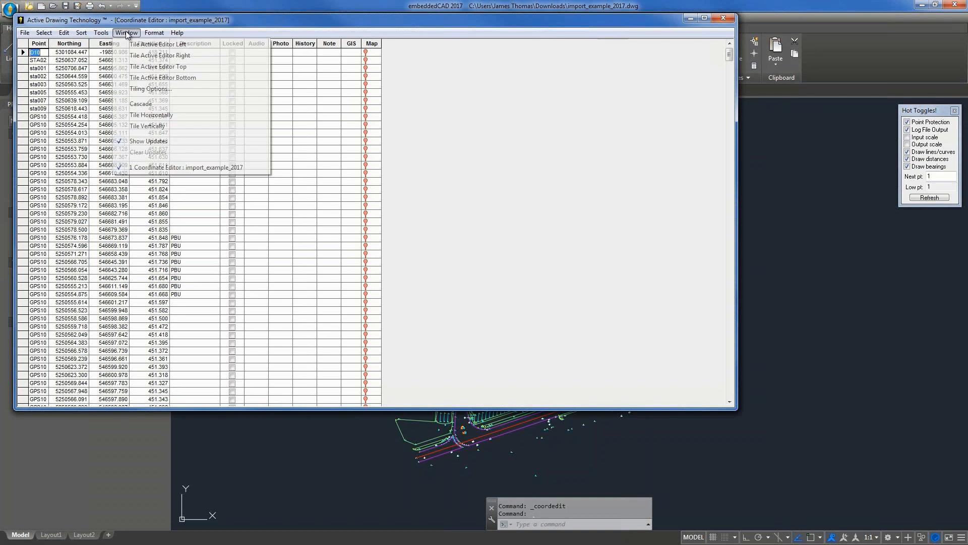
click(139, 54)
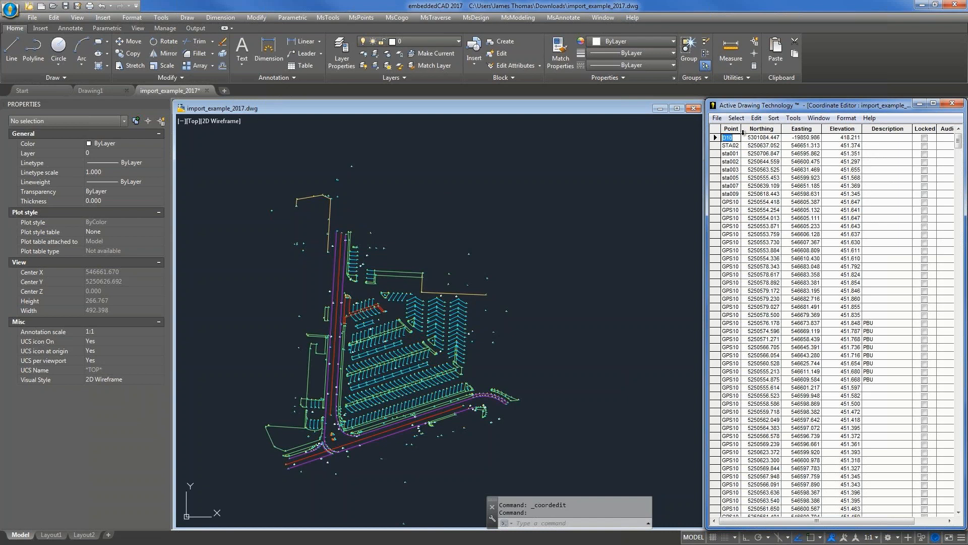
drag(741, 129, 763, 129)
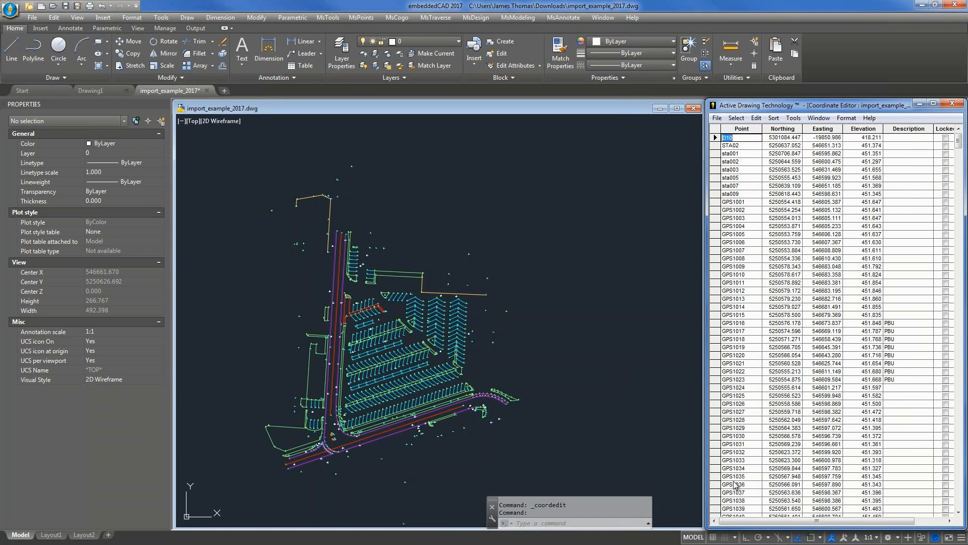
drag(772, 522, 789, 523)
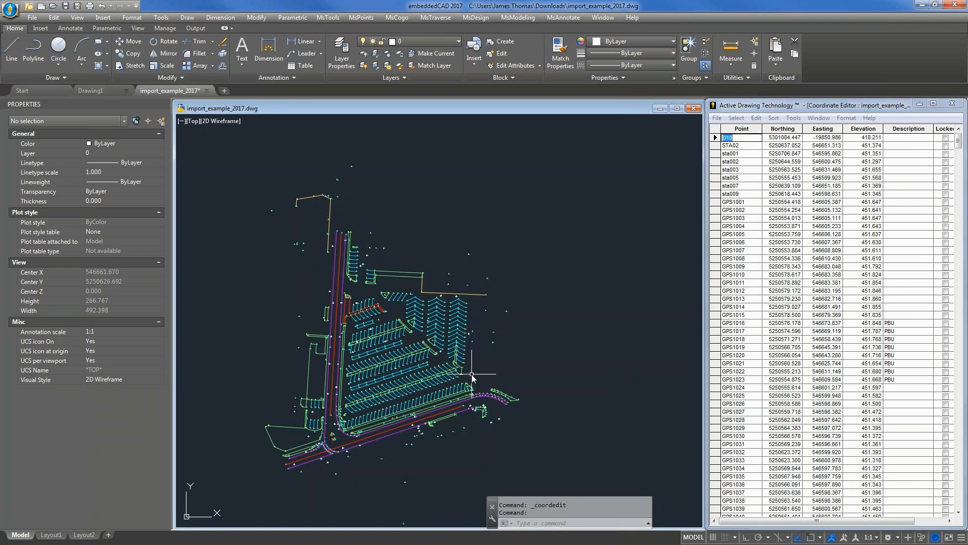
Locate points GPS1002, GPS1005 and GPS1012 in the drawing from their rows in the Coordinate Editor
scroll(472, 375, up, 2)
scroll(473, 376, up, 1)
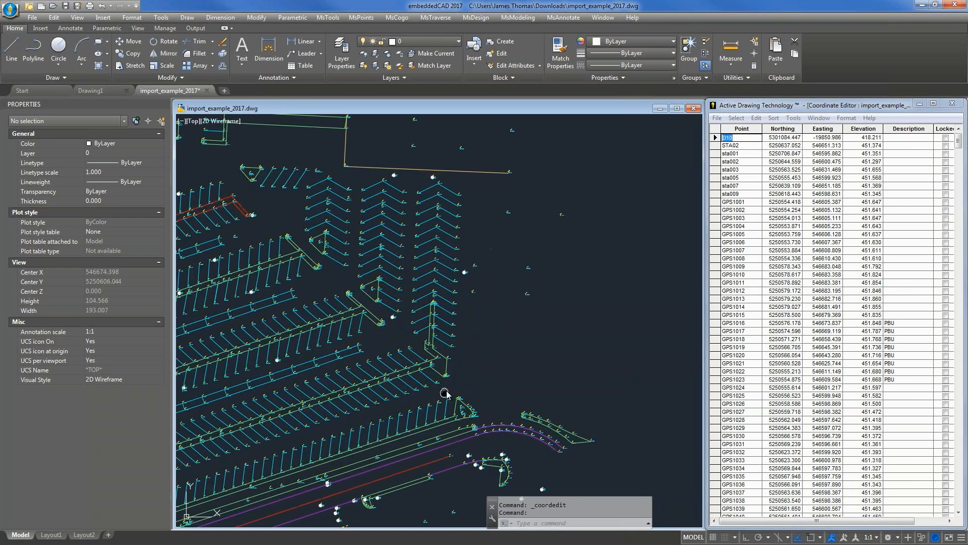
scroll(390, 244, up, 1)
scroll(401, 267, up, 4)
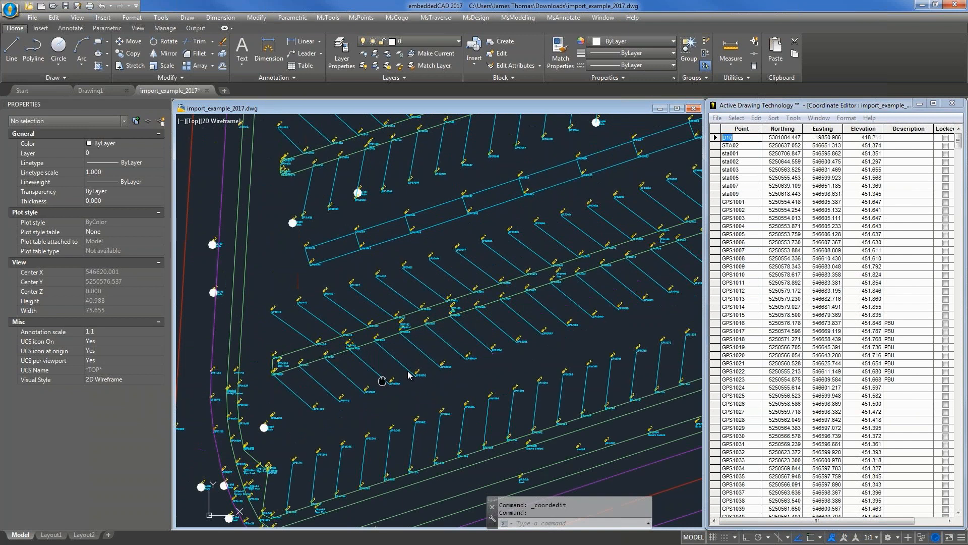
middle_drag(381, 381, 438, 311)
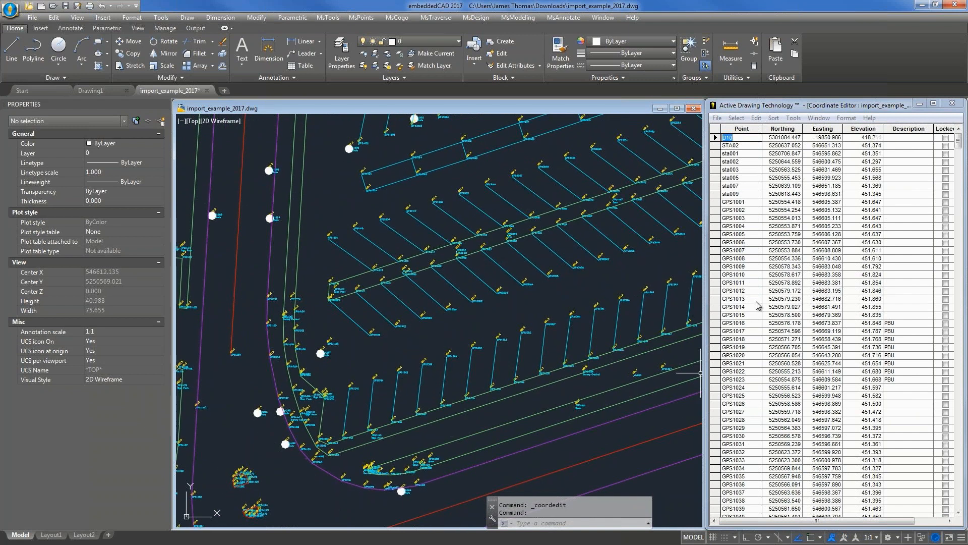
click(716, 210)
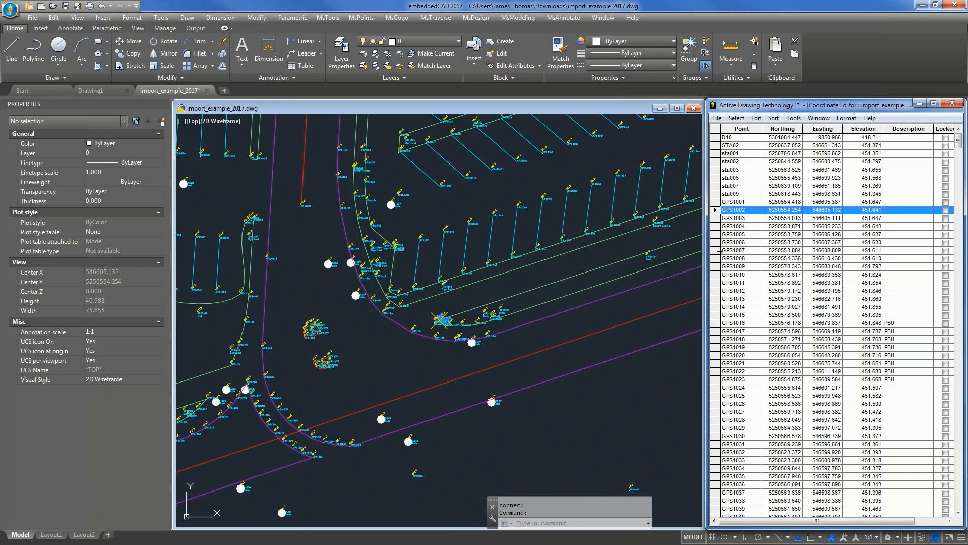
click(717, 234)
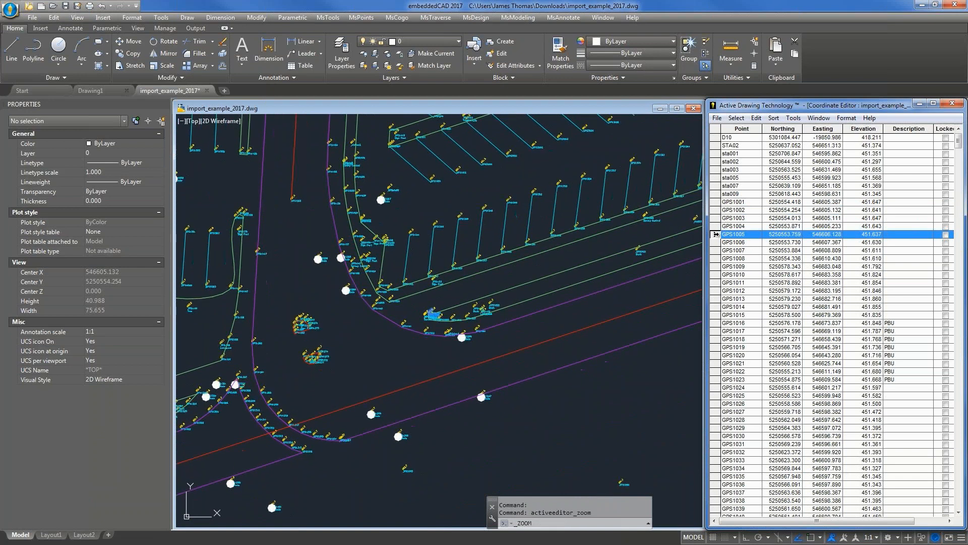
click(714, 290)
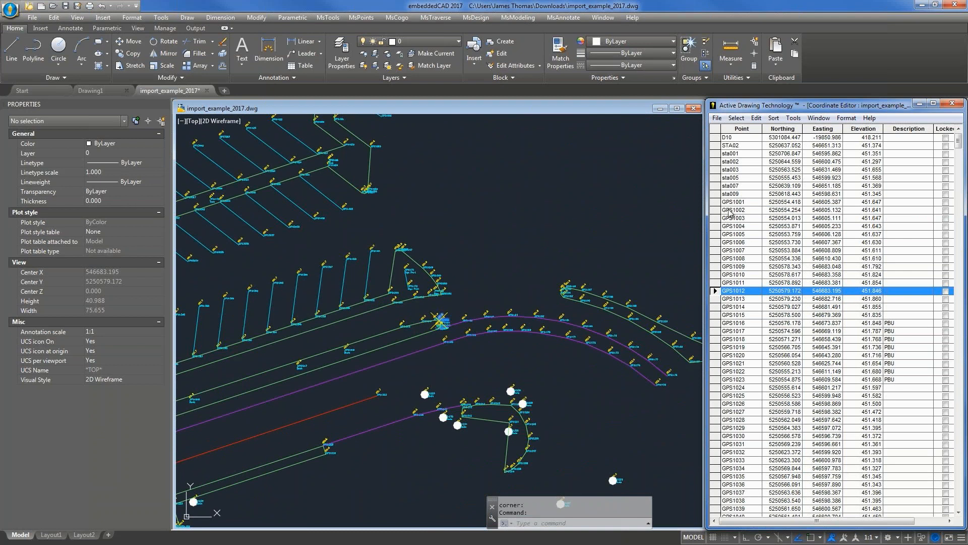
Change the description of points GPS1001 through GPS1015 to GPS, and inspect their labels up close in the drawing
drag(724, 203, 727, 316)
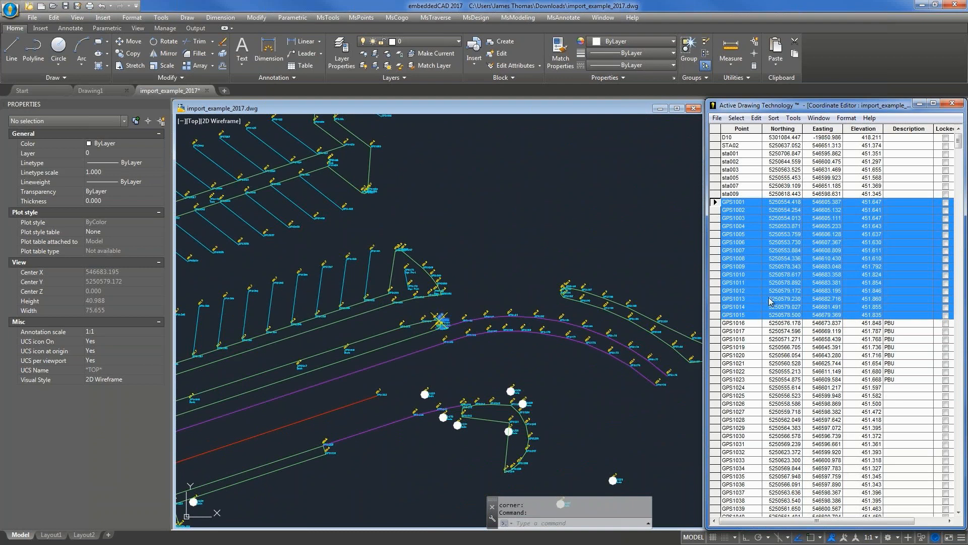
right_click(748, 298)
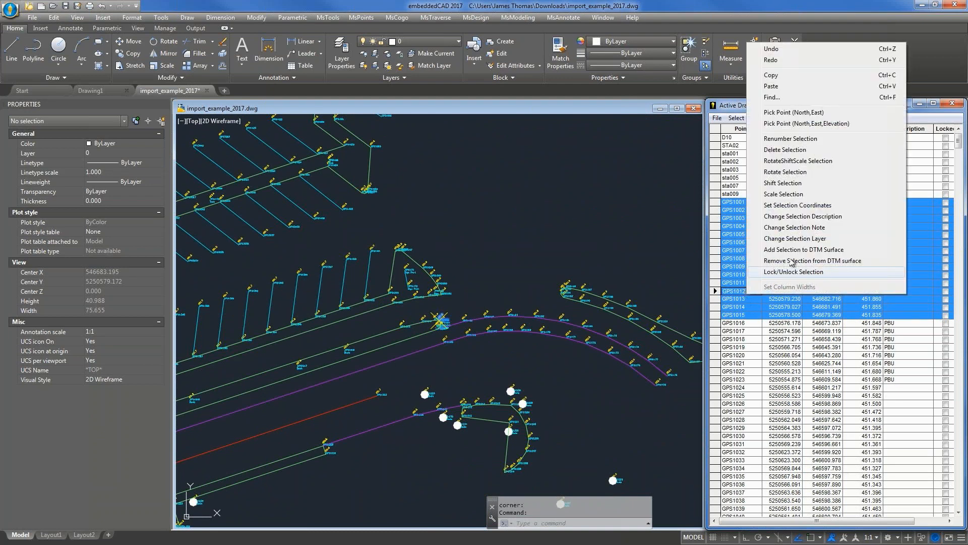
click(798, 219)
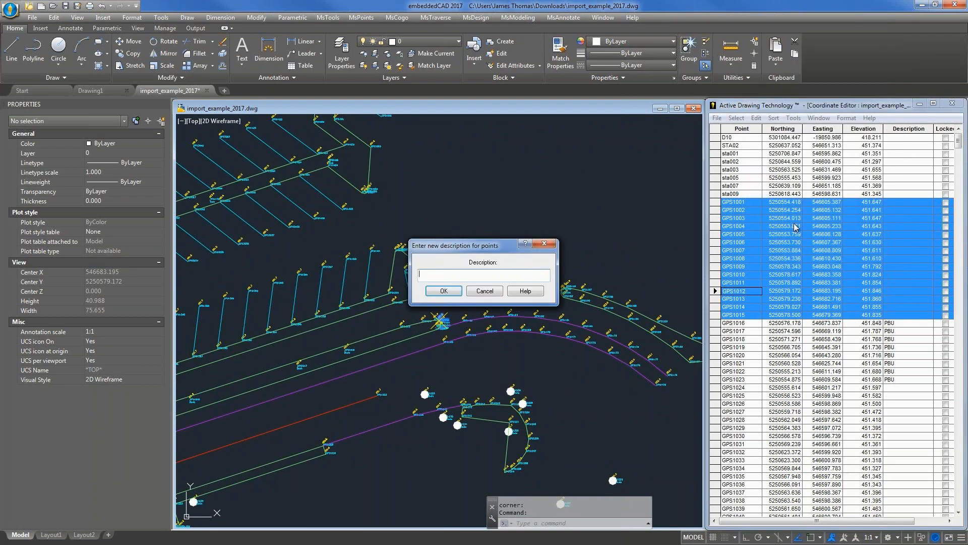
text(GPS)
click(444, 291)
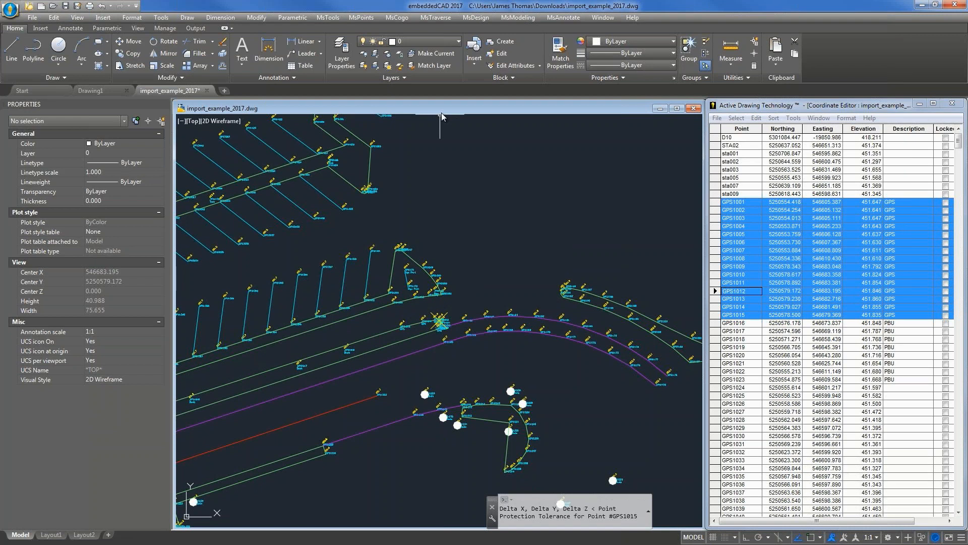
scroll(429, 327, up, 2)
scroll(432, 327, up, 10)
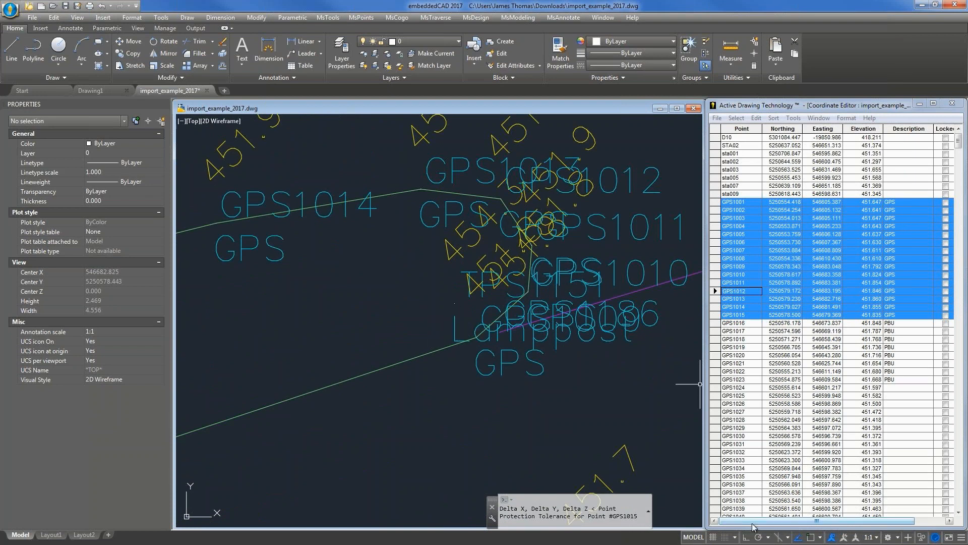
Review the change history of point GPS1001 in the Coordinate Editor, close it, and return to the coordinate columns
drag(753, 526, 787, 525)
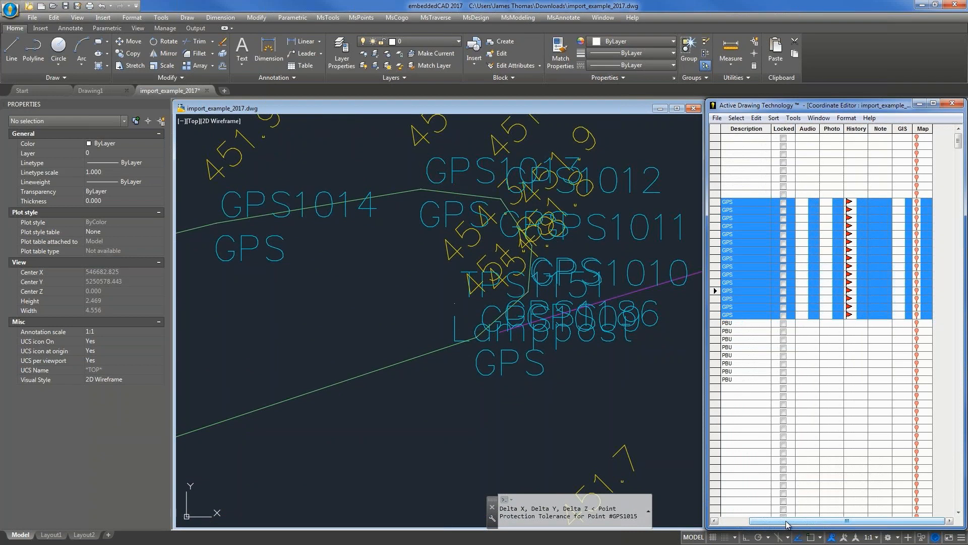
click(848, 202)
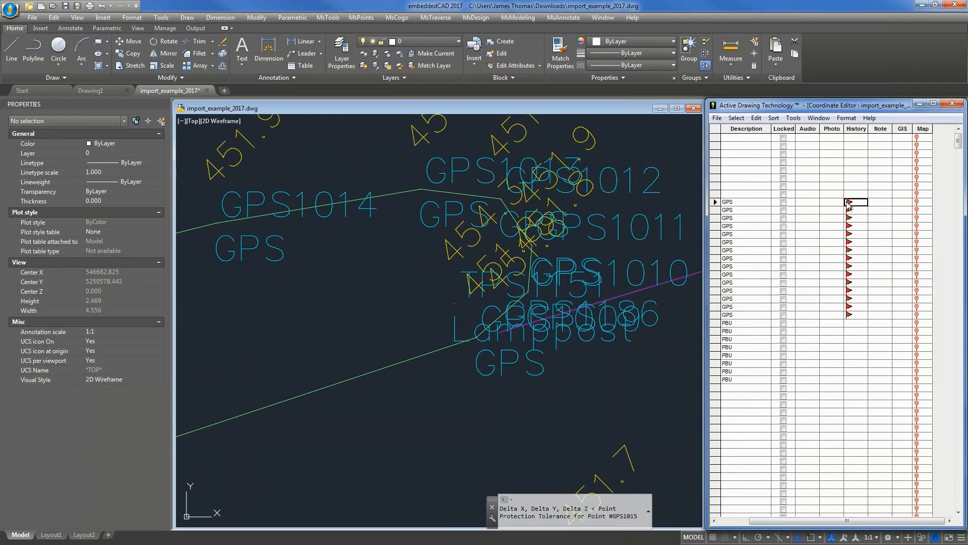
drag(820, 219, 551, 220)
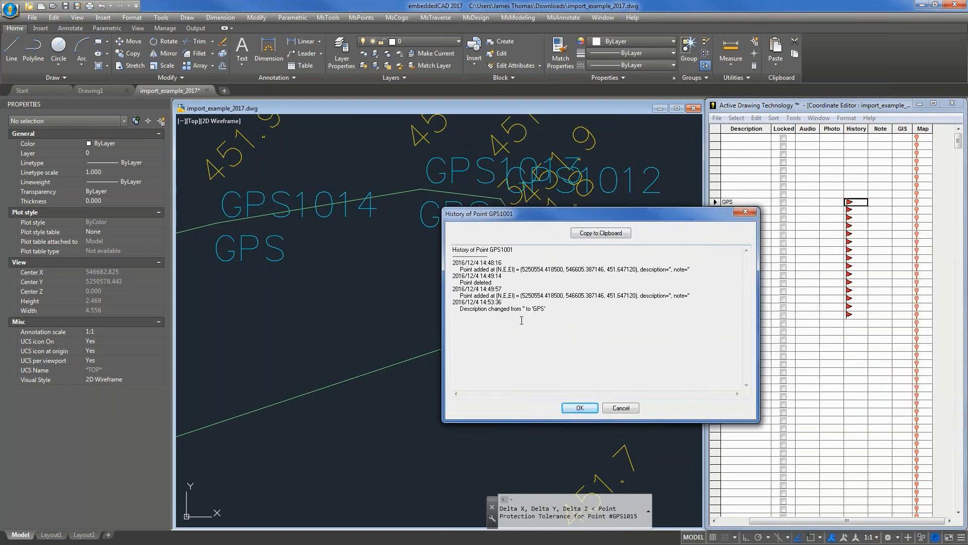
click(579, 406)
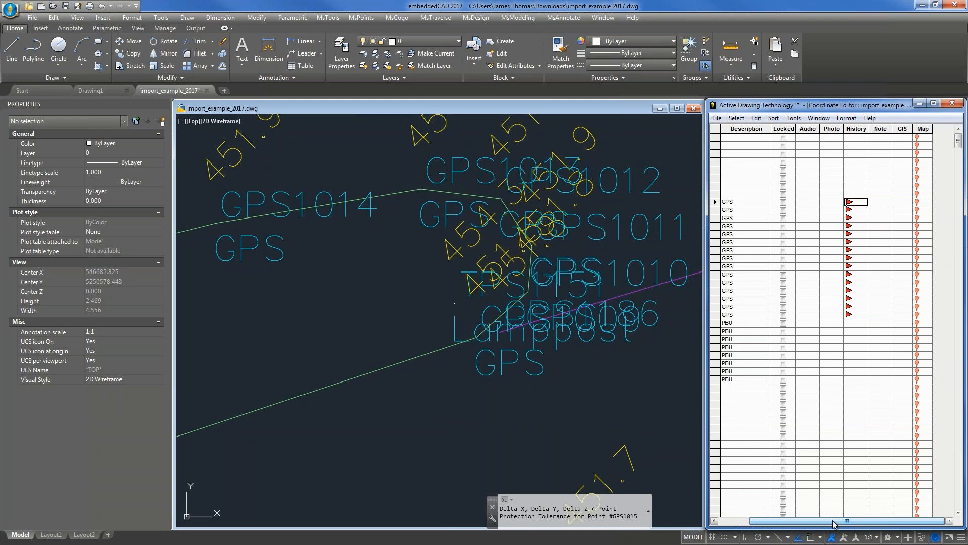
drag(832, 523, 798, 523)
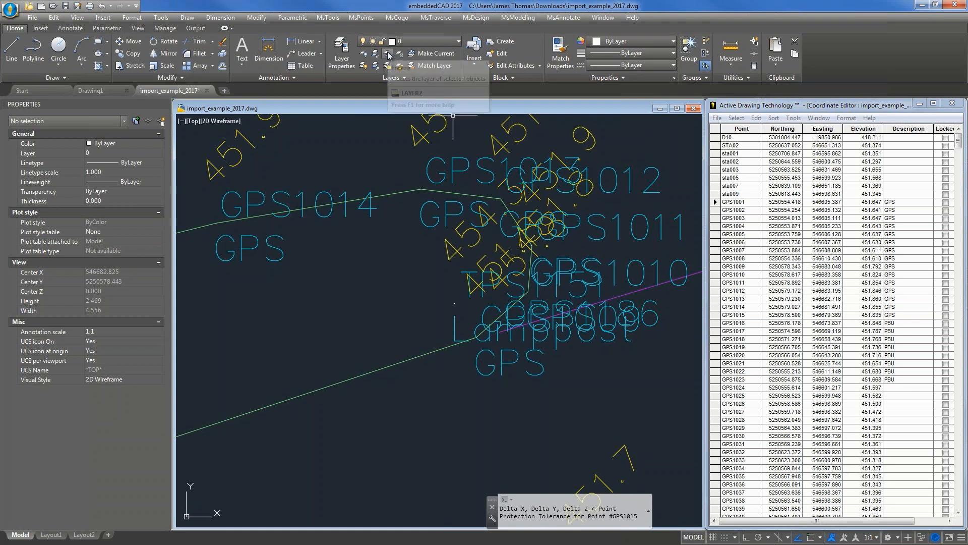
Freeze the layers holding the point number, elevation and description labels by picking label objects in the drawing
click(388, 56)
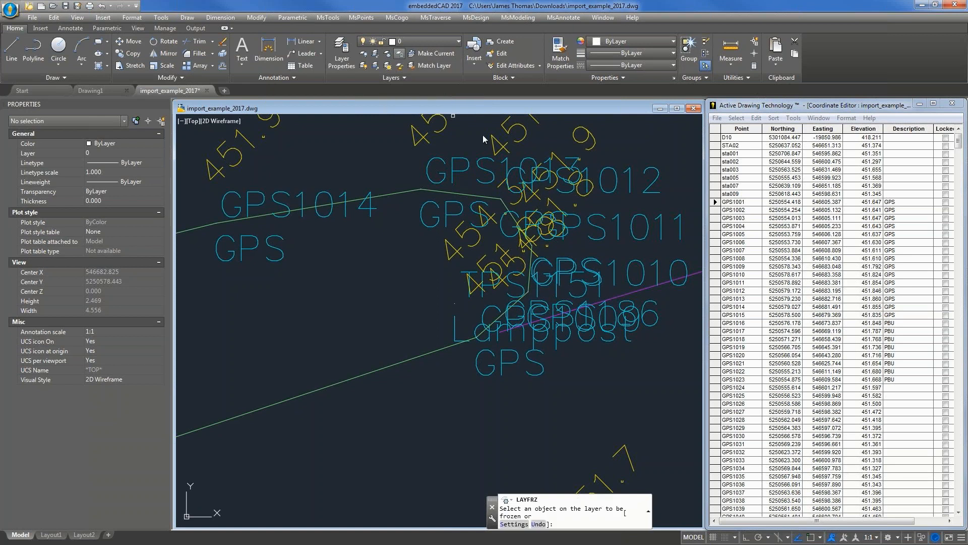
click(515, 193)
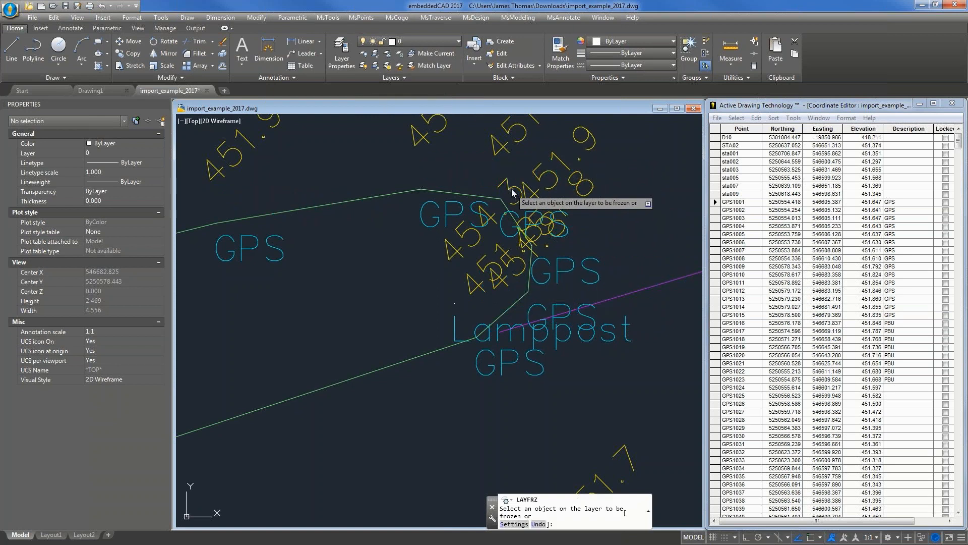
click(512, 189)
click(539, 213)
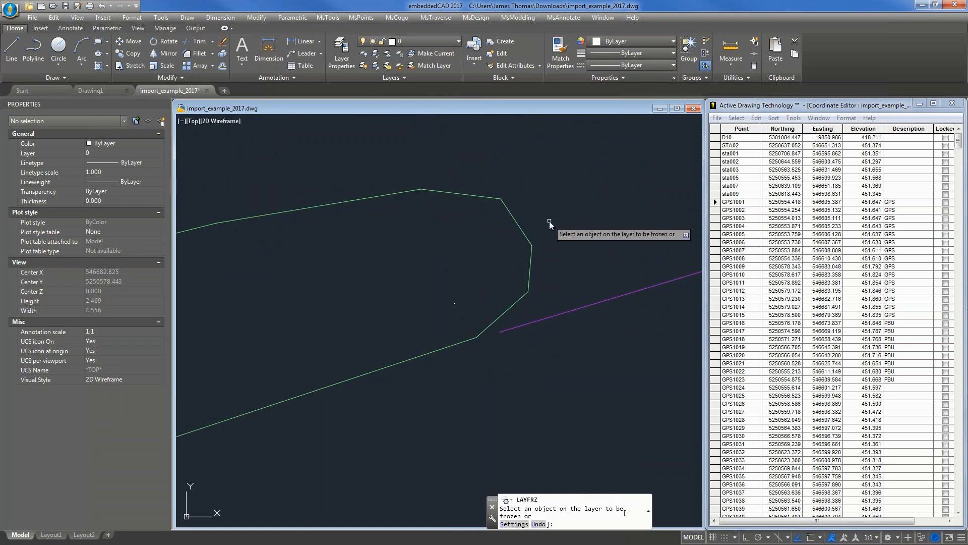
key(Escape)
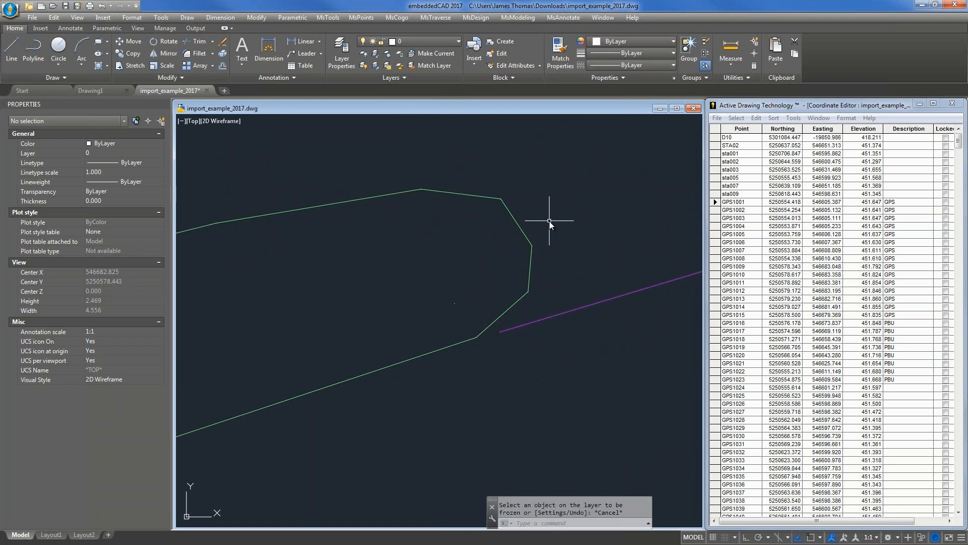
Turn on the on-screen point numbers with the IPN command and check them around GPS1012 at different zoom levels
text(ipn)
key(Return)
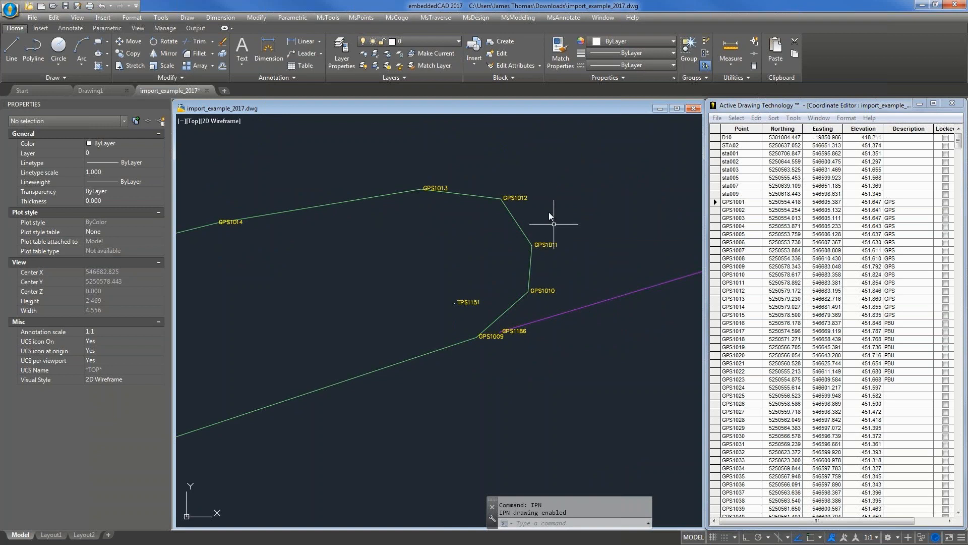
scroll(544, 213, down, 8)
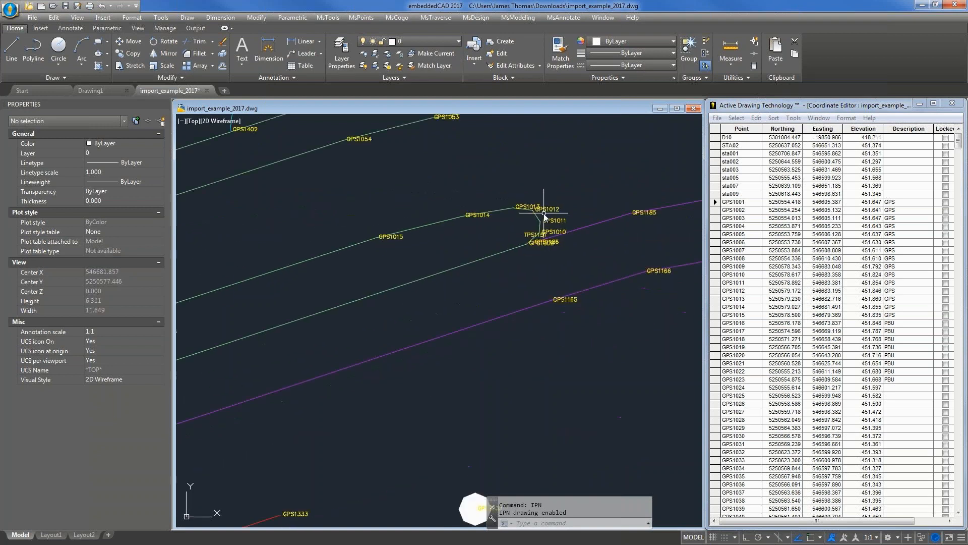
mouse_move(557, 193)
middle_down()
mouse_move(527, 244)
mouse_move(517, 348)
middle_up()
scroll(517, 348, up, 6)
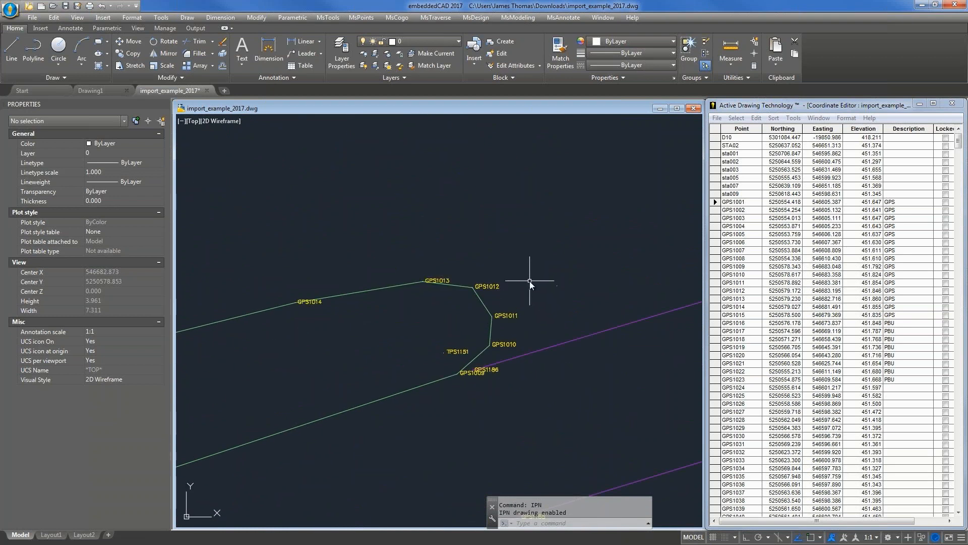
Turn on the on-screen point elevations with IPE and descriptions with IPD, toggling the elevations off and on again
text(IPE)
key(Return)
text(IPD)
key(Return)
text(IPE)
key(Return)
text(IPE)
key(Return)
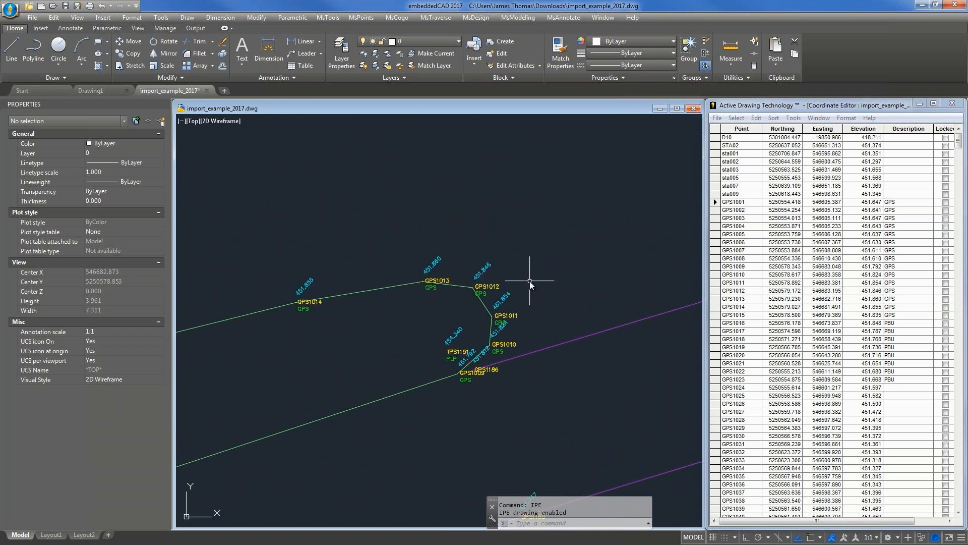
Turn off the on-screen descriptions, point numbers and elevations with IPD, IPN and IPE, and thaw all layers
text(ipd)
key(Return)
text(ipn)
key(Return)
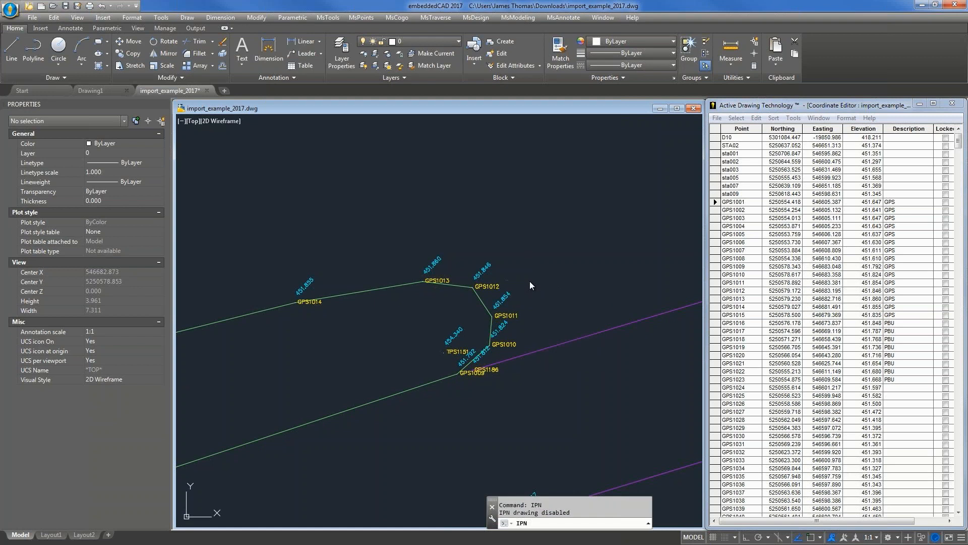
text(ipe)
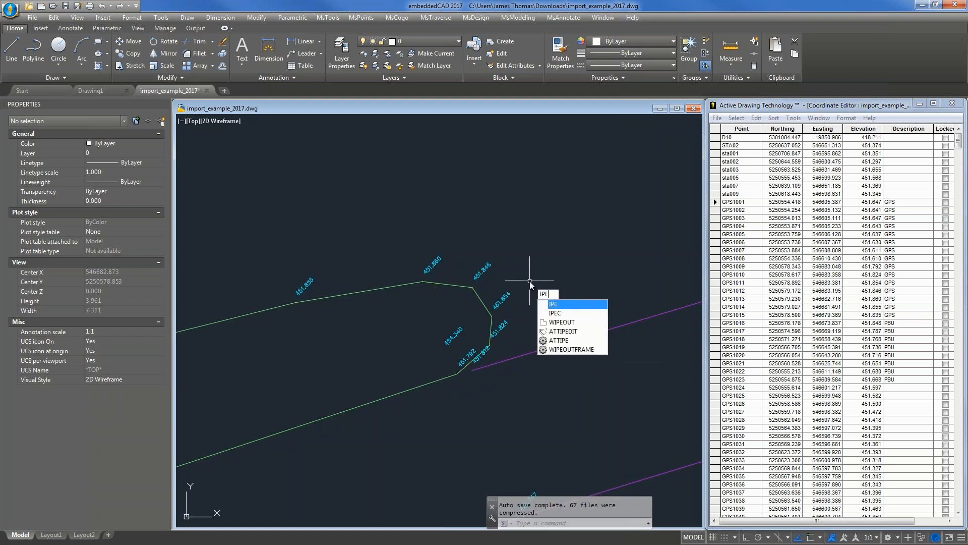
key(Return)
click(388, 65)
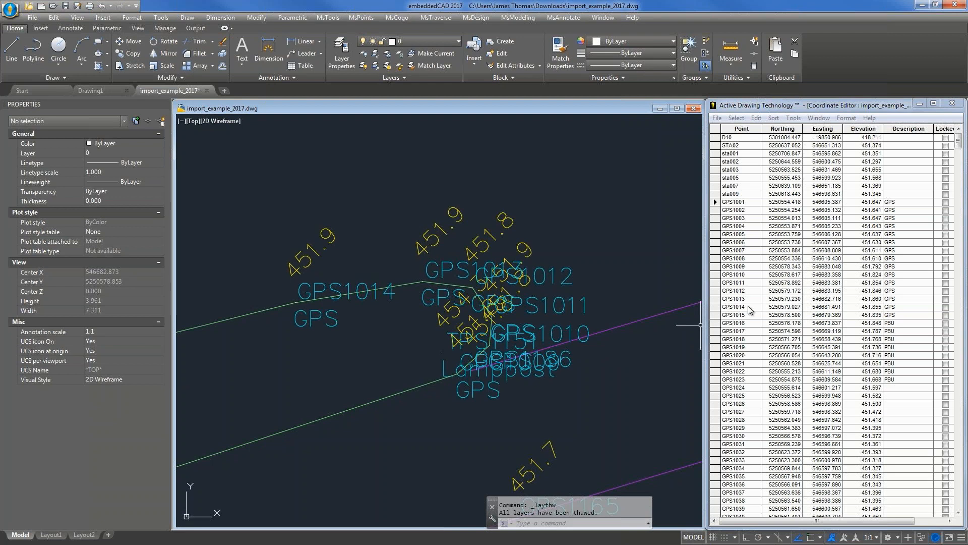
Locate point GPS1012 in the drawing and open its map location in Google Maps, with the browser window fully in view
double_click(769, 292)
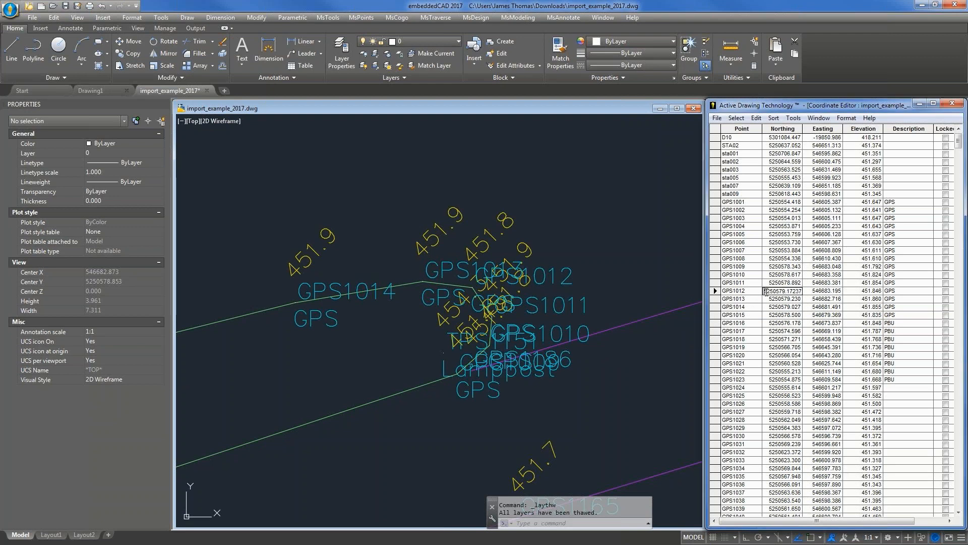
click(717, 290)
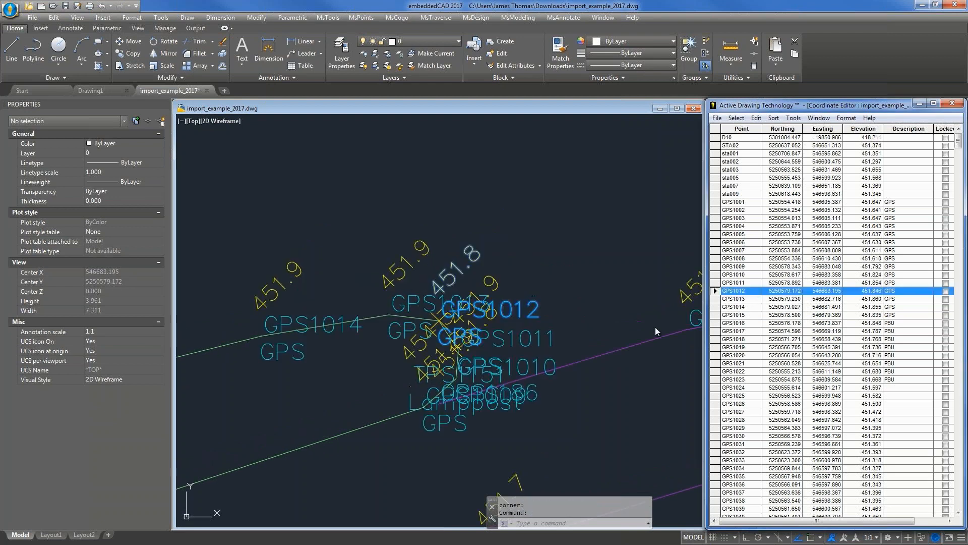
drag(763, 521, 792, 525)
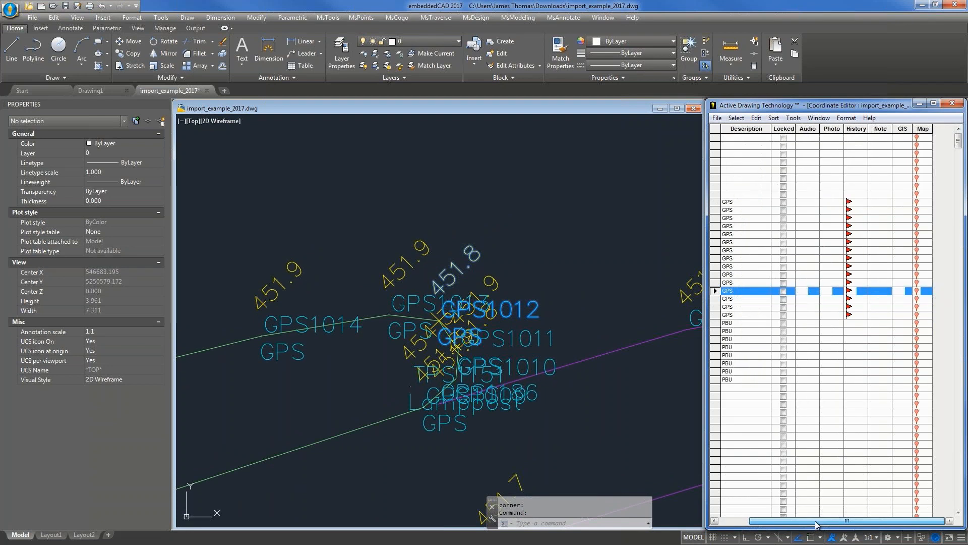
click(919, 293)
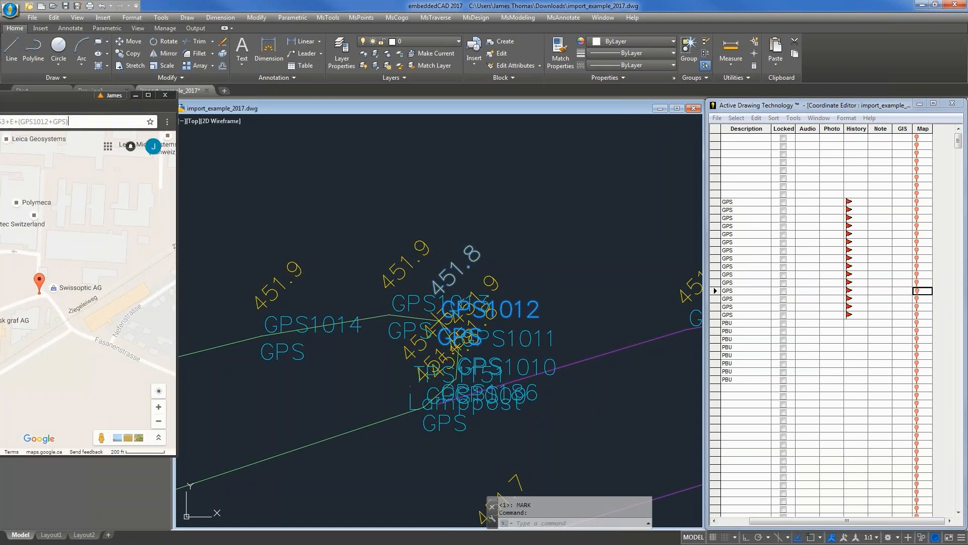
drag(0, 102, 594, 105)
click(523, 148)
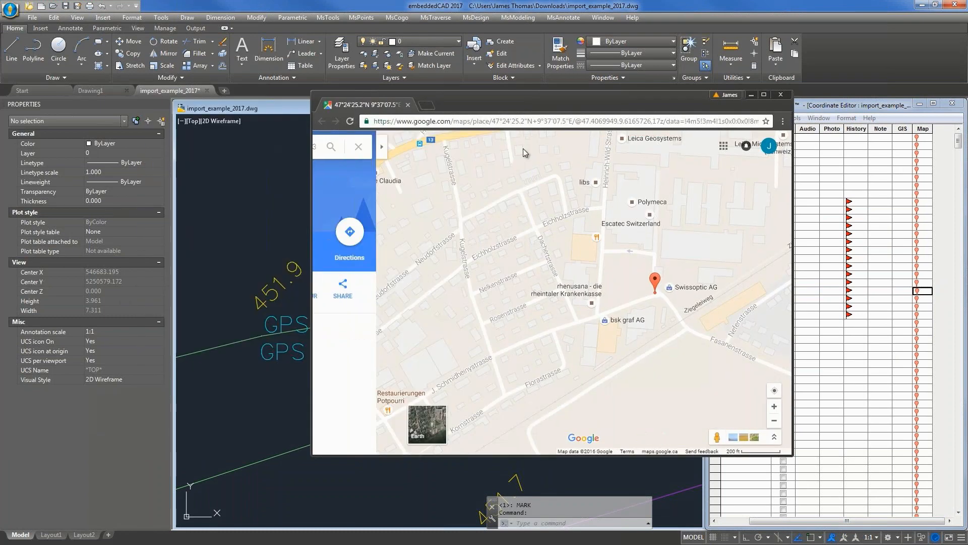
Examine the parking lot around the GPS1012 marker in Google Maps Earth imagery, and close the browser
scroll(613, 280, down, 1)
scroll(630, 283, up, 2)
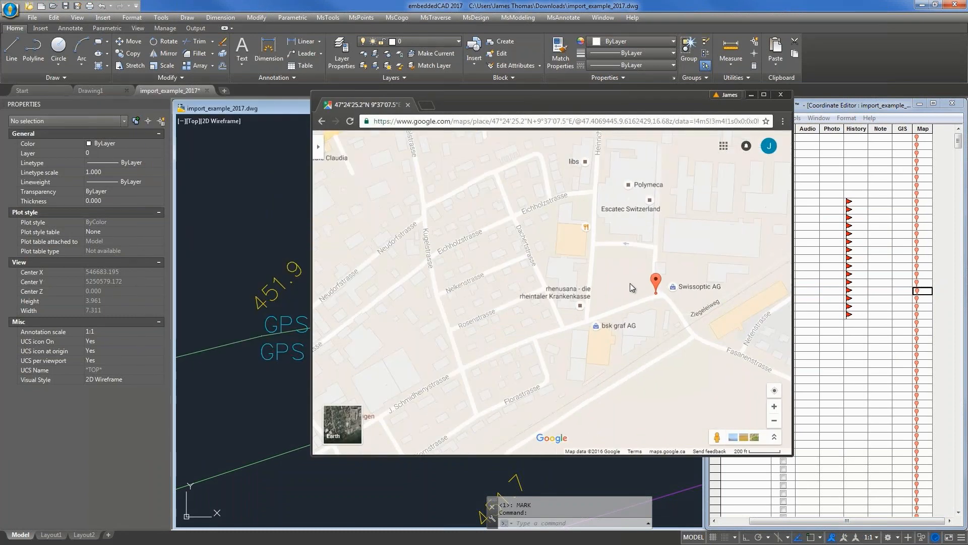
scroll(631, 283, up, 3)
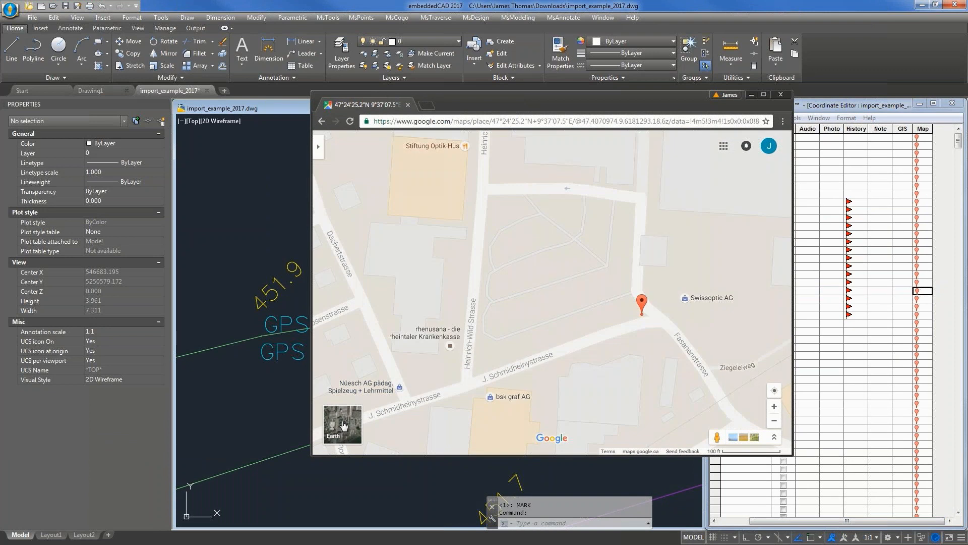
click(344, 426)
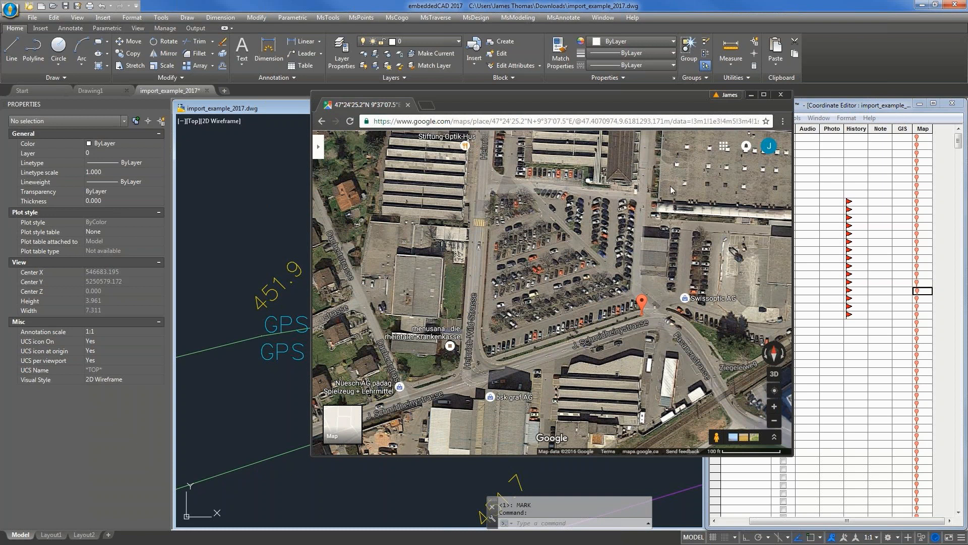
click(781, 95)
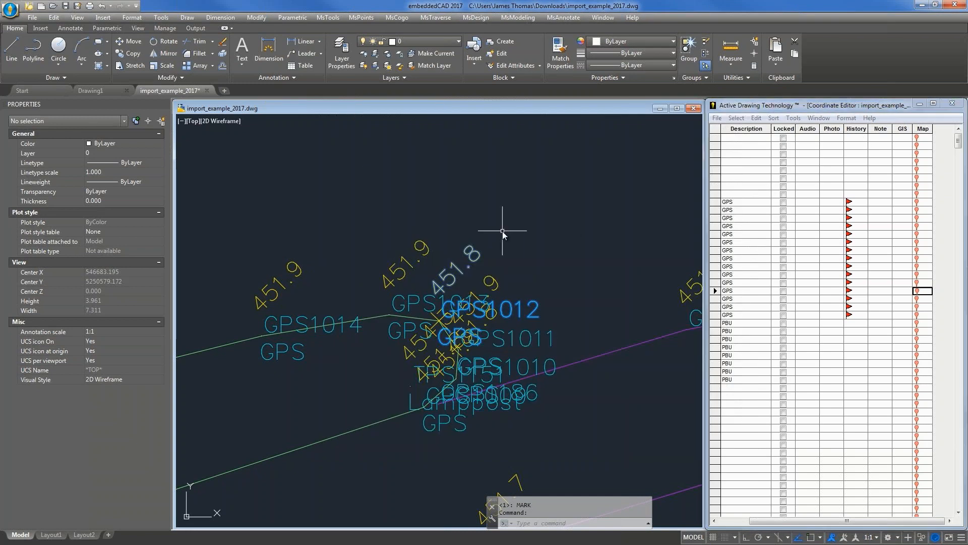
scroll(502, 231, down, 2)
scroll(503, 231, down, 14)
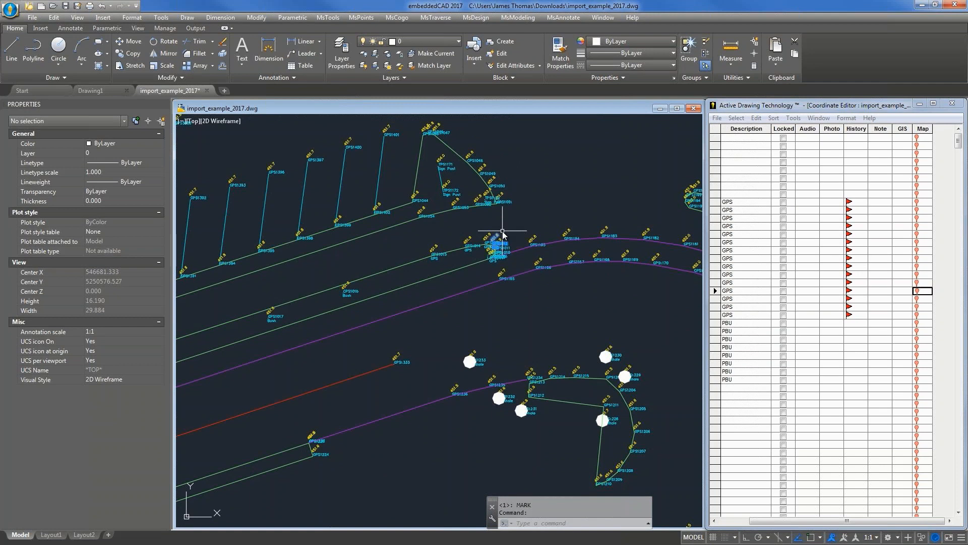
middle_drag(503, 231, 400, 369)
middle_drag(366, 326, 471, 378)
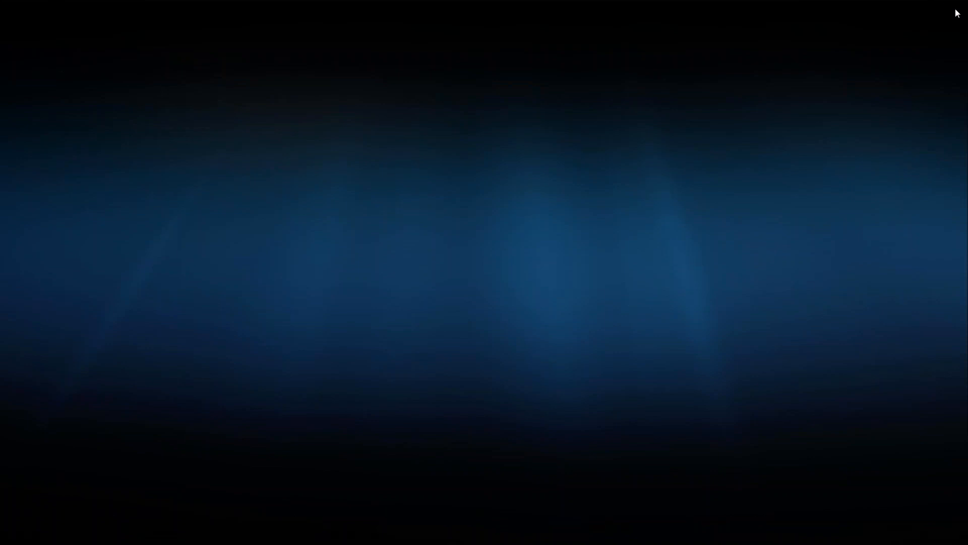
click(956, 10)
click(412, 472)
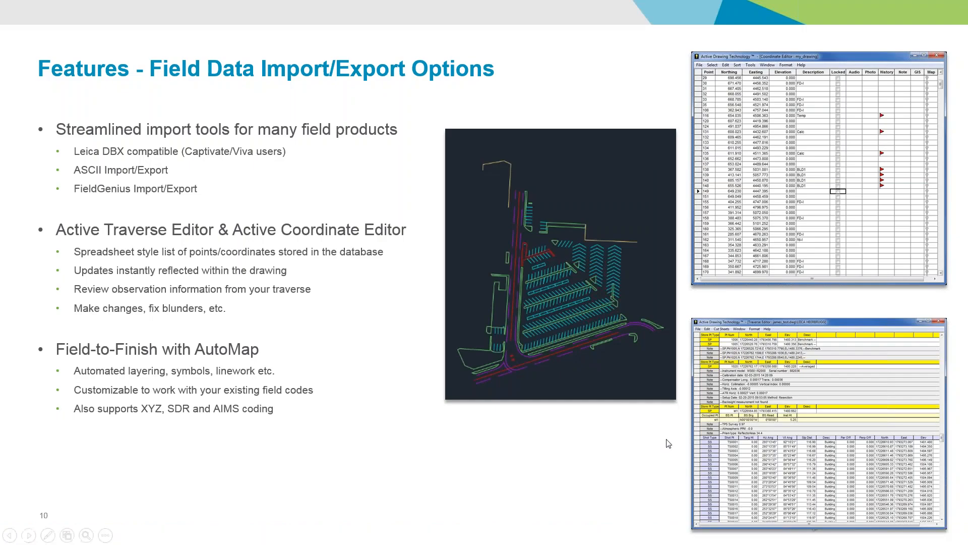
click(668, 443)
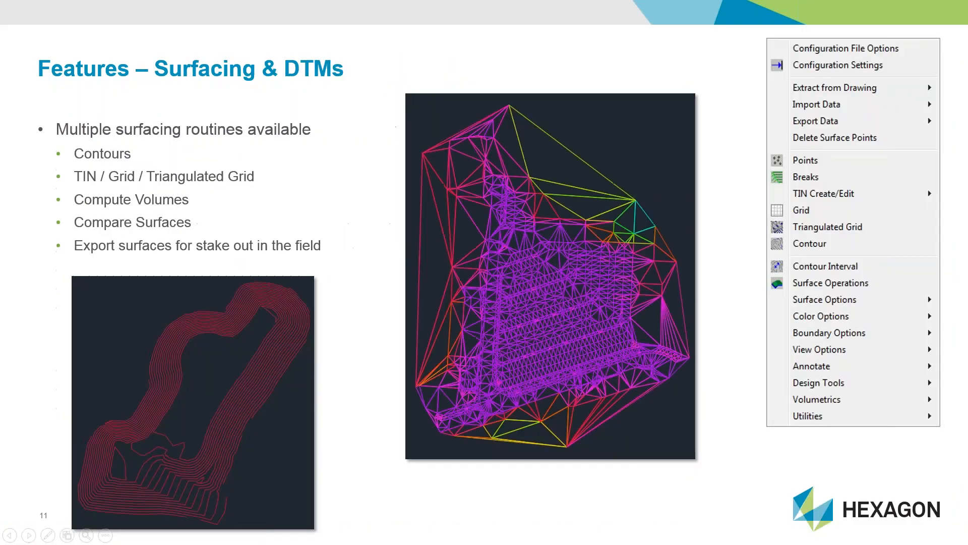